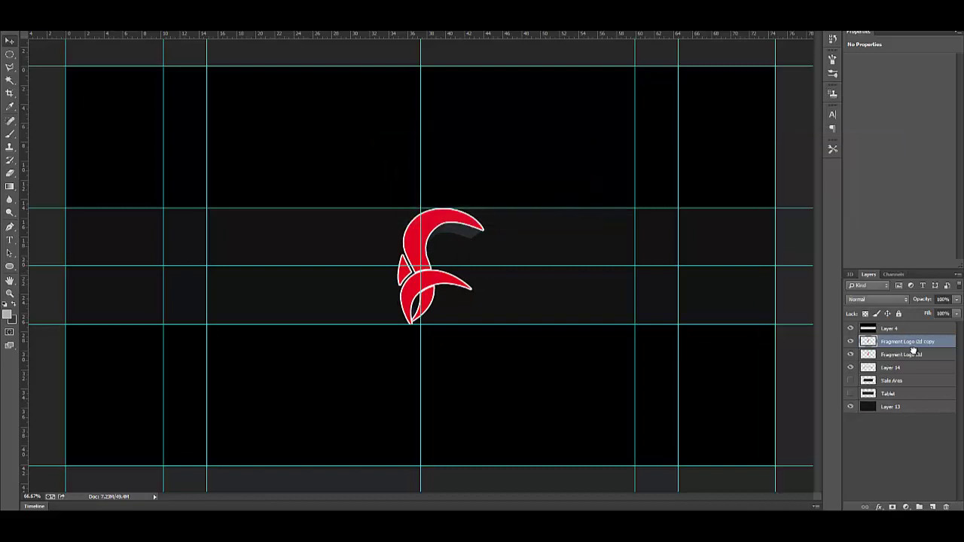
Enlarge and rotate the Fragment Logo copy behind the original logo, apply the transformation, and set its opacity to 25%.
{"action": "key", "text": "ctrl+t"}
{"action": "left_click_drag", "start_coordinate": [490, 206], "coordinate": [479, 291]}
{"action": "left_click", "coordinate": [919, 301]}
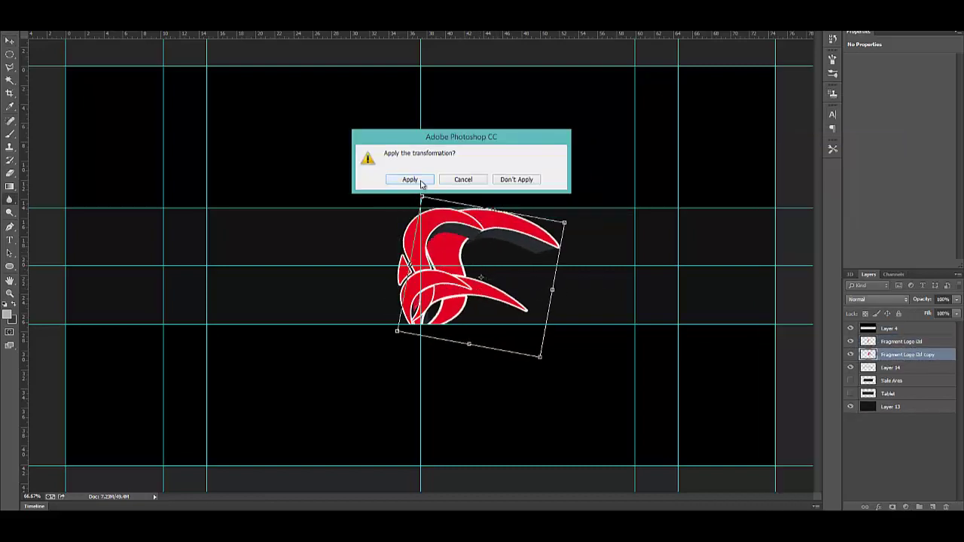
{"action": "key", "text": "Return"}
{"action": "type", "text": "25"}
{"action": "key", "text": "Return"}
Duplicate the faded logo copy, flip the duplicate horizontally, and position it as a mirror image to the left of the main logo.
{"action": "right_click", "coordinate": [922, 357]}
{"action": "left_click", "coordinate": [834, 139]}
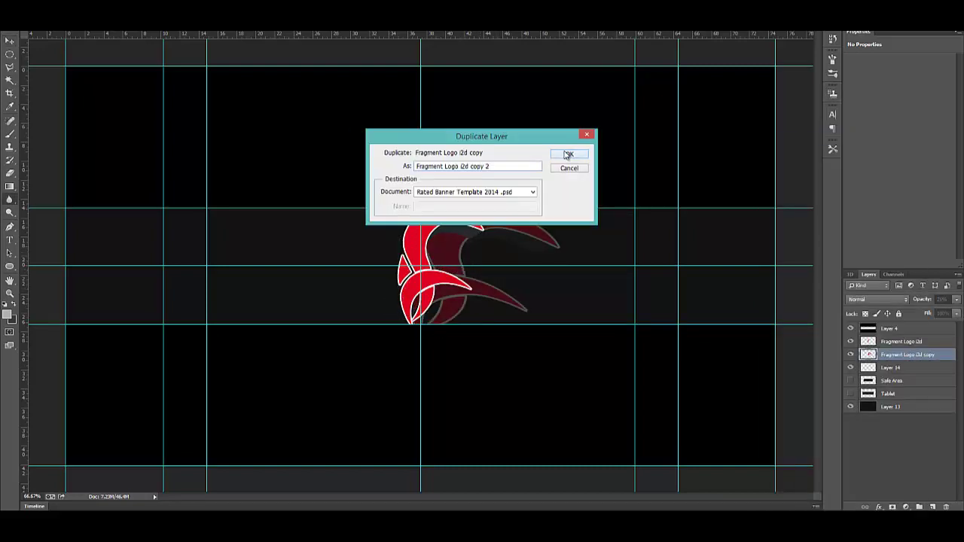
{"action": "left_click", "coordinate": [564, 156]}
{"action": "left_click", "coordinate": [47, 24]}
{"action": "left_click", "coordinate": [204, 314]}
{"action": "left_click_drag", "start_coordinate": [444, 296], "coordinate": [387, 293]}
Add a red outer glow to the original Fragment Logo layer.
{"action": "left_click", "coordinate": [901, 341]}
{"action": "double_click", "coordinate": [926, 341]}
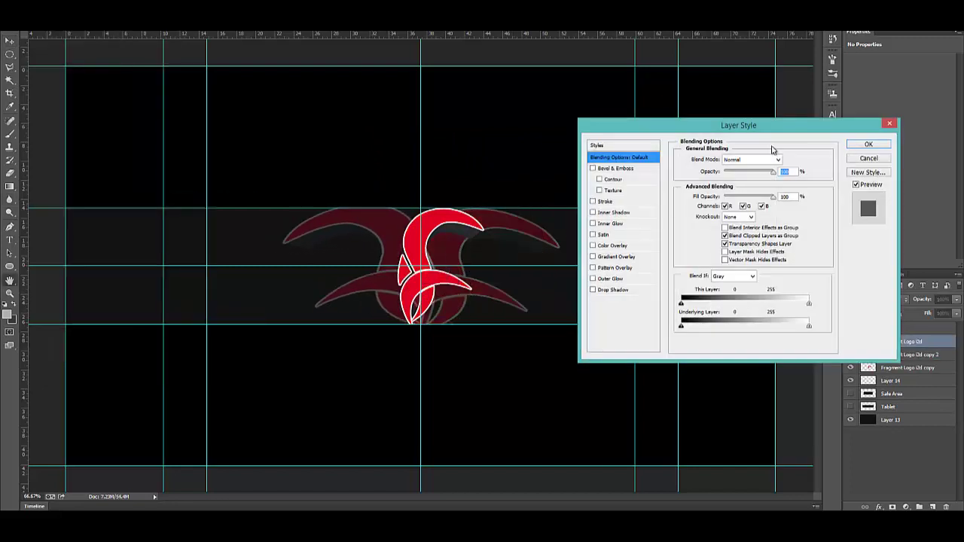
{"action": "left_click", "coordinate": [594, 279]}
{"action": "left_click", "coordinate": [703, 195]}
{"action": "left_click", "coordinate": [670, 192]}
{"action": "left_click", "coordinate": [779, 176]}
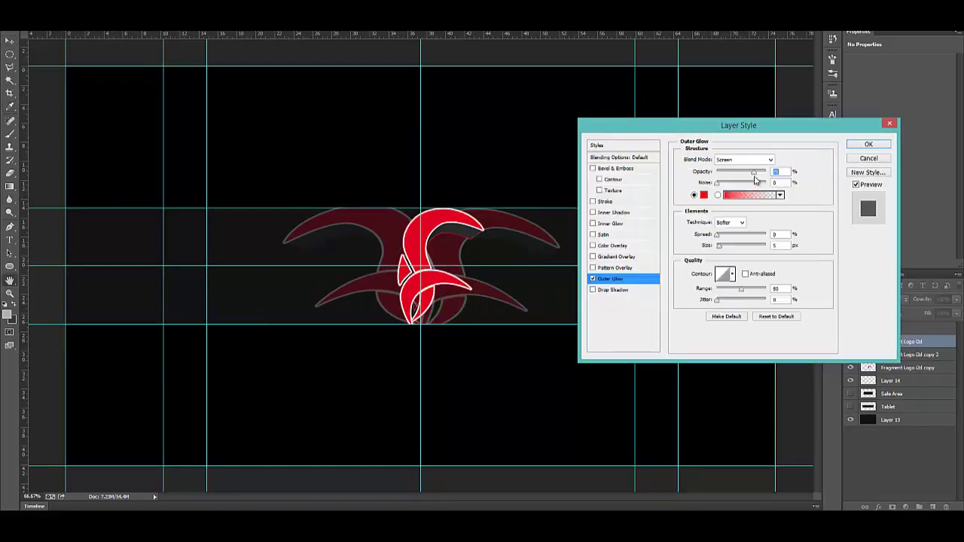
{"action": "left_click", "coordinate": [869, 145]}
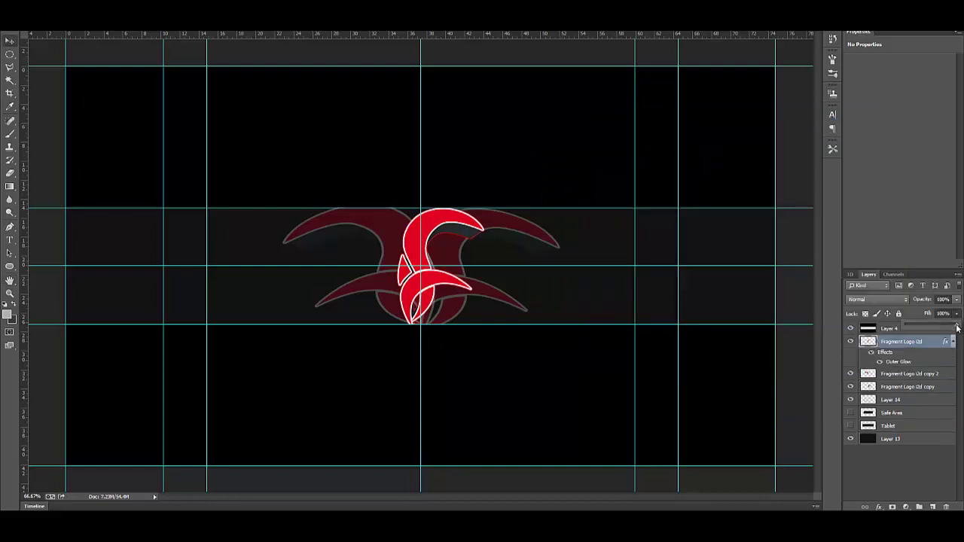
Change the logo's outer glow to white with Normal blending, 100% opacity and 7% spread, and lower the layer's fill.
{"action": "double_click", "coordinate": [927, 341]}
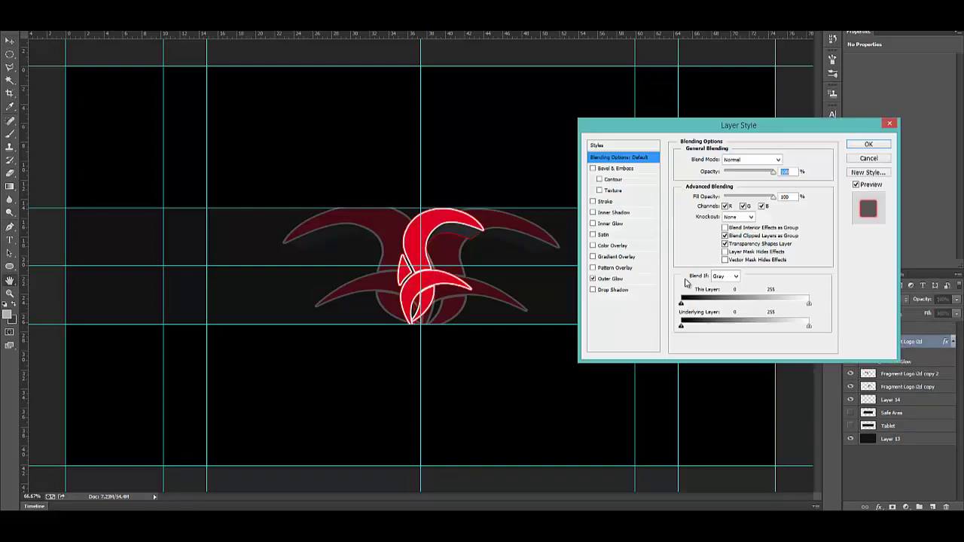
{"action": "left_click", "coordinate": [594, 279]}
{"action": "left_click", "coordinate": [704, 195]}
{"action": "left_click", "coordinate": [558, 188]}
{"action": "left_click", "coordinate": [778, 177]}
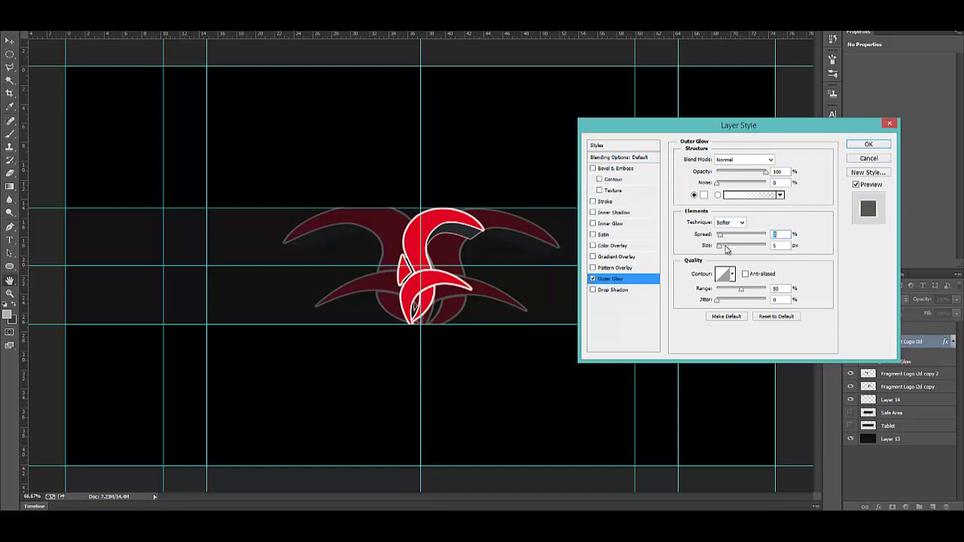
{"action": "type", "text": "7"}
{"action": "key", "text": "Tab"}
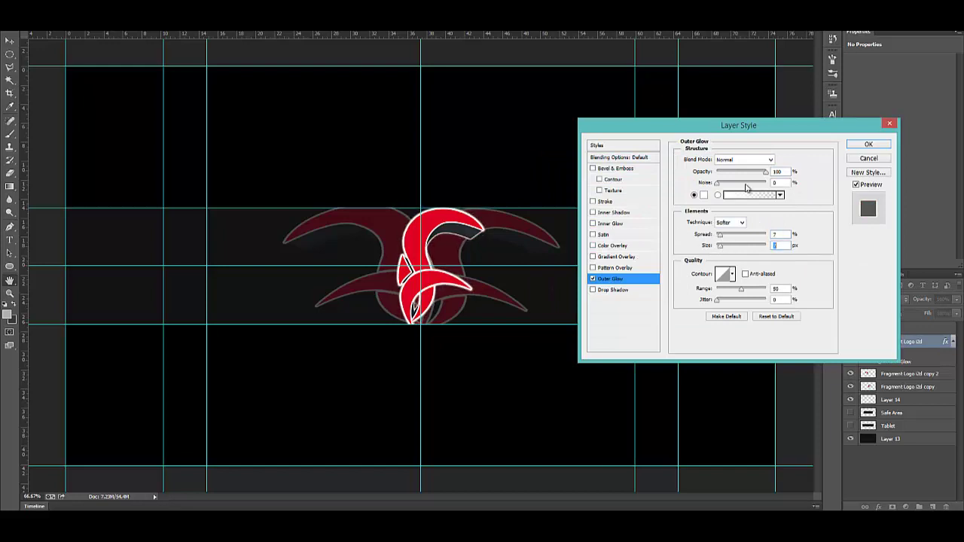
{"action": "key", "text": "Return"}
{"action": "left_click_drag", "start_coordinate": [956, 313], "coordinate": [939, 332]}
Bring the Random lines effect from the EX pack into the banner below the logo layers and centre it behind the logo.
{"action": "left_click", "coordinate": [904, 413]}
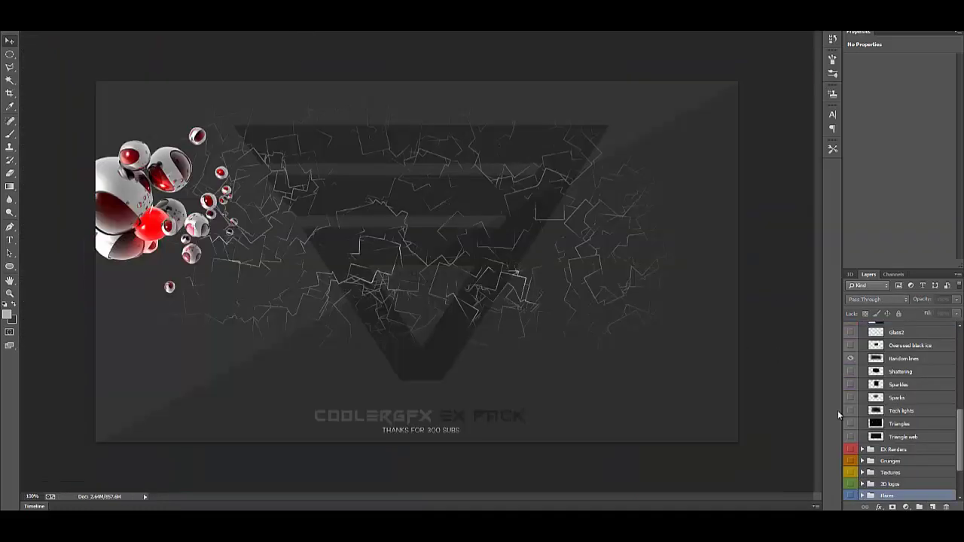
{"action": "left_click_drag", "start_coordinate": [399, 279], "coordinate": [421, 288]}
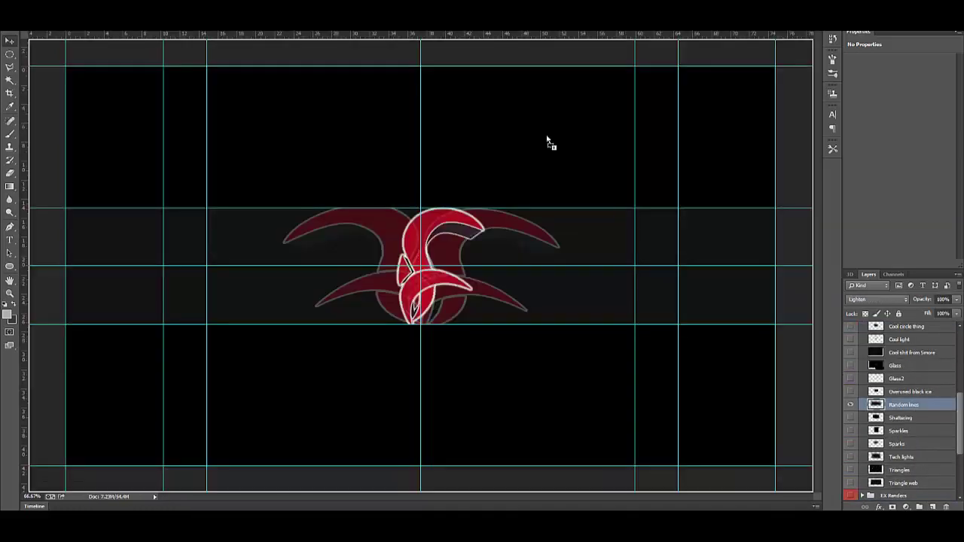
{"action": "left_click_drag", "start_coordinate": [546, 142], "coordinate": [528, 311]}
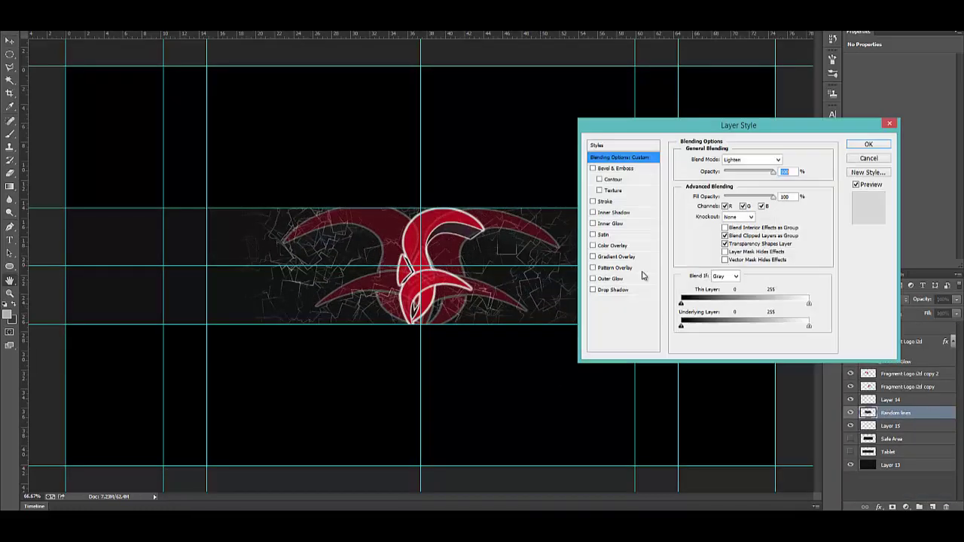
Apply a red color overlay at about 11% opacity to the Random lines layer.
{"action": "left_click", "coordinate": [603, 246]}
{"action": "left_click_drag", "start_coordinate": [766, 171], "coordinate": [719, 173]}
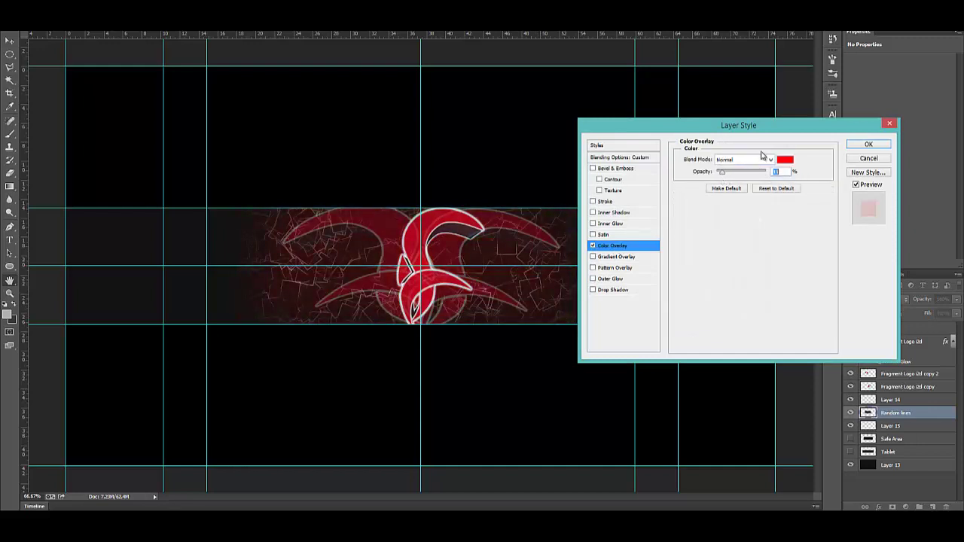
{"action": "left_click", "coordinate": [869, 145]}
Try a light grey gradient on Layer 15, first linear-looking and then radial from the centre of the banner.
{"action": "left_click", "coordinate": [892, 445]}
{"action": "left_click", "coordinate": [9, 315]}
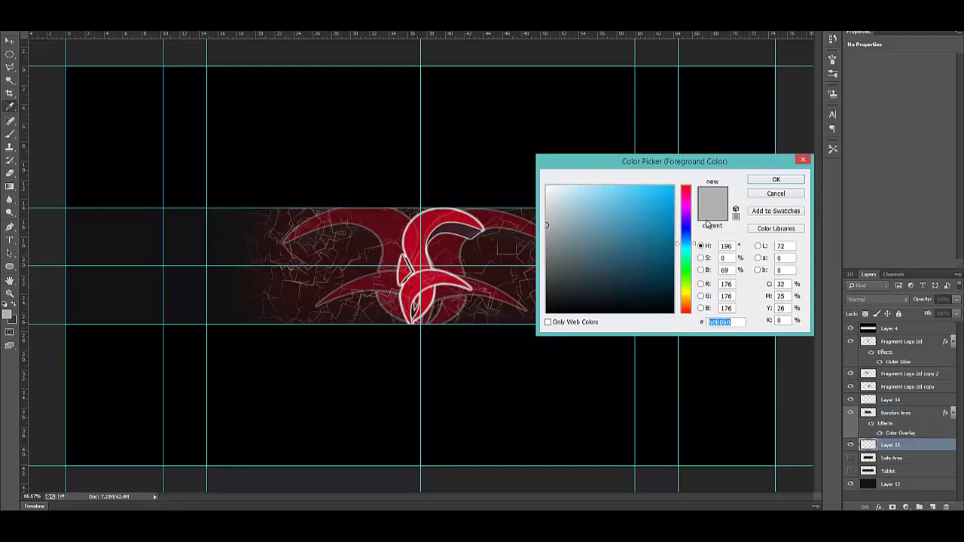
{"action": "key", "text": "Escape"}
{"action": "left_click_drag", "start_coordinate": [683, 183], "coordinate": [682, 184]}
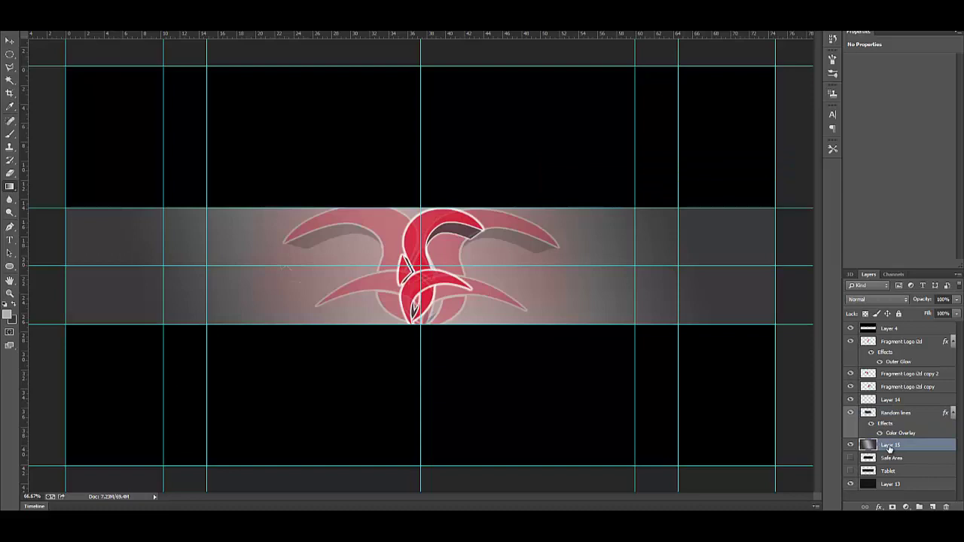
{"action": "left_click", "coordinate": [907, 410]}
{"action": "key", "text": "alt+bracketleft"}
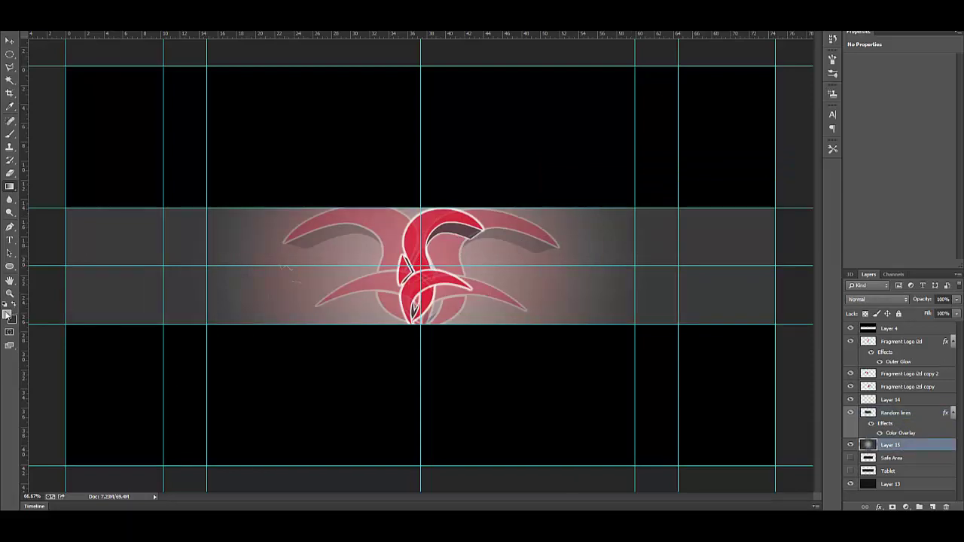
Choose a darker grey foreground color and refill Layer 15 with a radial gradient.
{"action": "left_click", "coordinate": [9, 314]}
{"action": "left_click", "coordinate": [777, 172]}
{"action": "left_click_drag", "start_coordinate": [577, 211], "coordinate": [671, 200]}
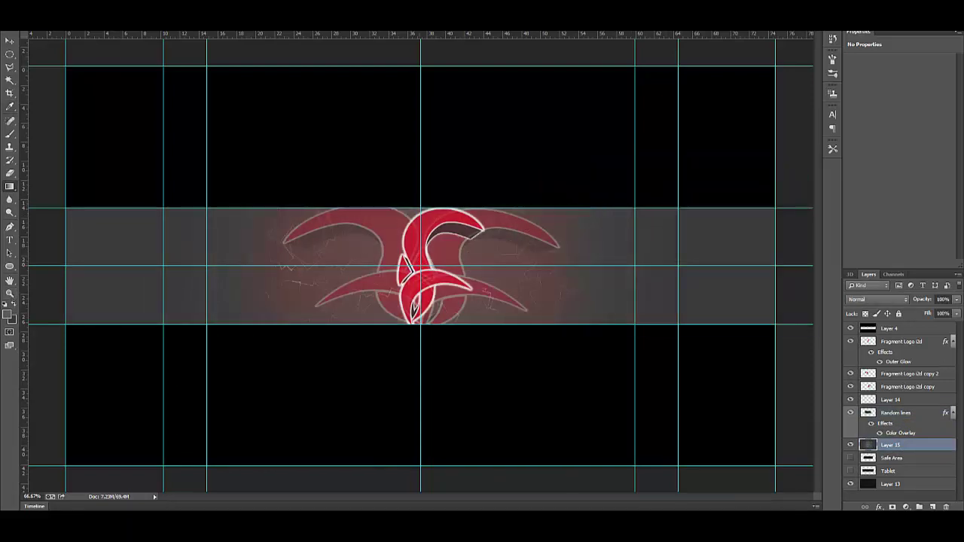
Open the Exclusive GFX Pack V2 file and bring its Rain-Overlay texture into the banner below the Random lines layer.
{"action": "key", "text": "alt+f"}
{"action": "left_click", "coordinate": [93, 150]}
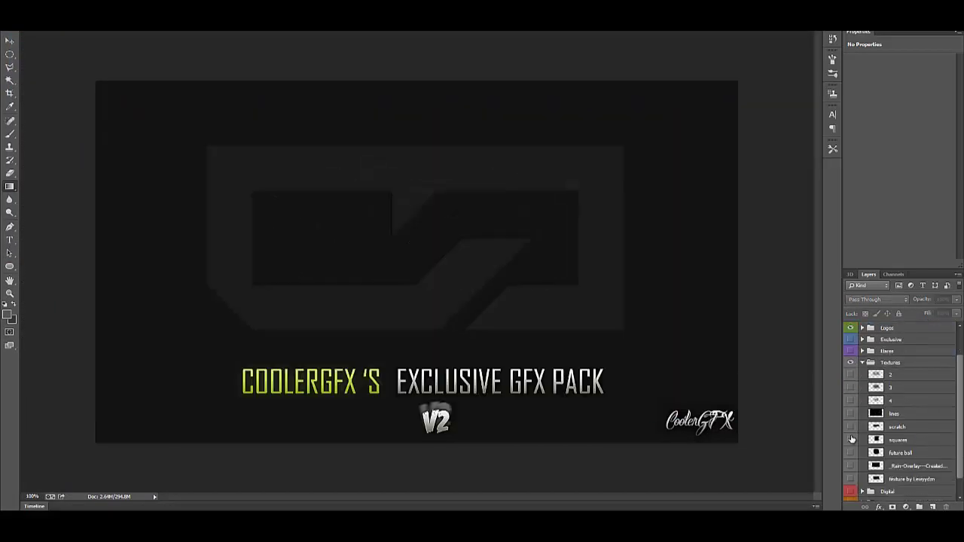
{"action": "left_click", "coordinate": [850, 467]}
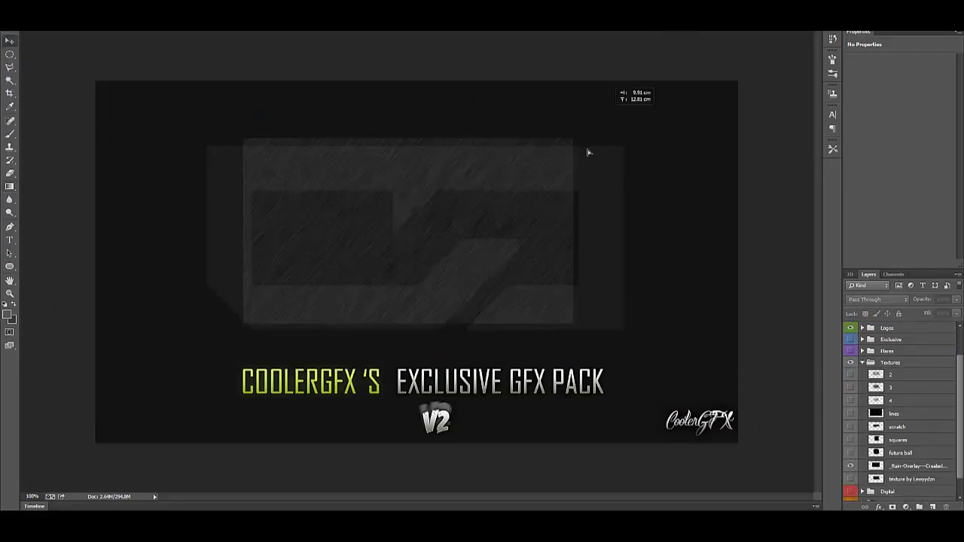
{"action": "scroll", "coordinate": [909, 444], "scroll_direction": "down", "scroll_amount": 2}
{"action": "left_click", "coordinate": [903, 450]}
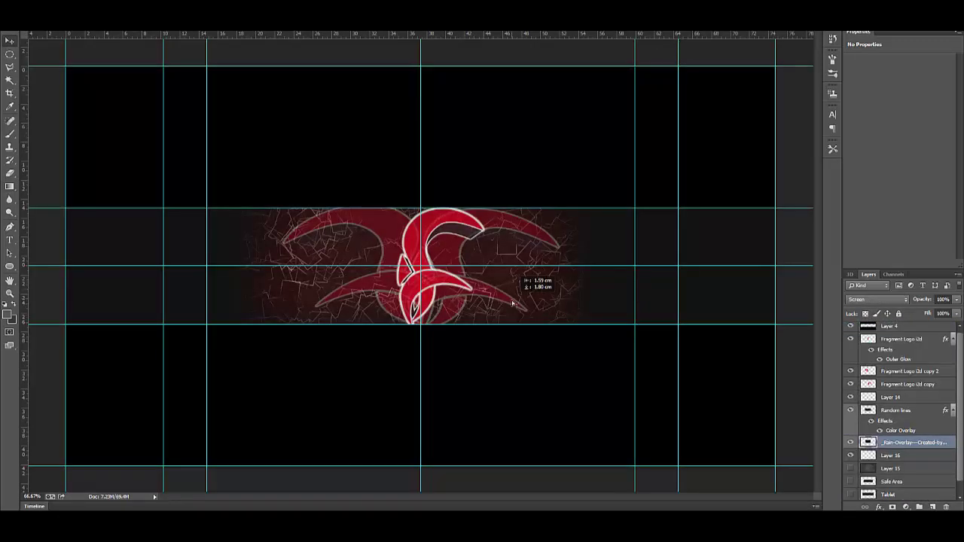
Stretch the rain overlay across the banner's full width, extend it past the central band, and set its opacity to 74%.
{"action": "left_click_drag", "start_coordinate": [524, 267], "coordinate": [776, 267]}
{"action": "left_click_drag", "start_coordinate": [305, 266], "coordinate": [66, 267]}
{"action": "left_click_drag", "start_coordinate": [420, 205], "coordinate": [420, 189]}
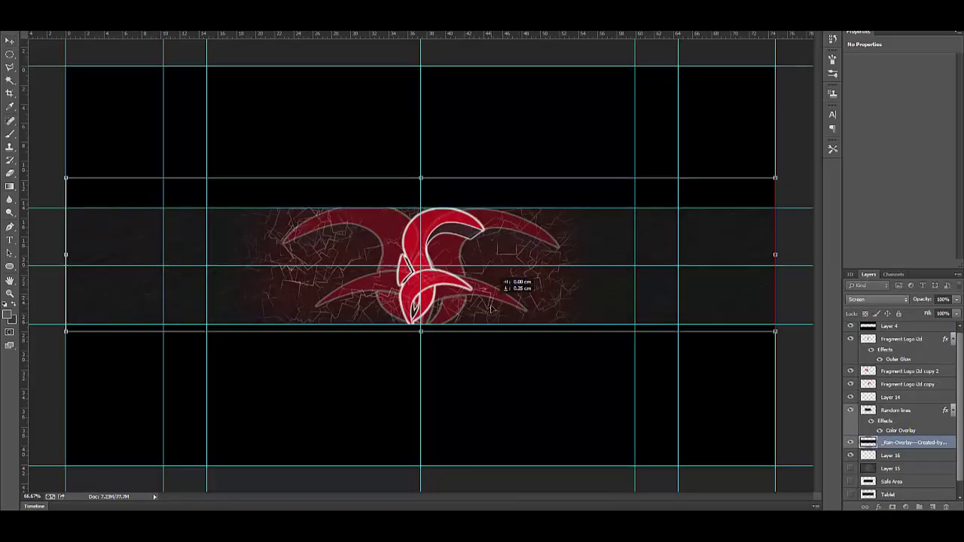
{"action": "left_click_drag", "start_coordinate": [420, 329], "coordinate": [420, 342]}
{"action": "key", "text": "a"}
{"action": "left_click", "coordinate": [410, 180]}
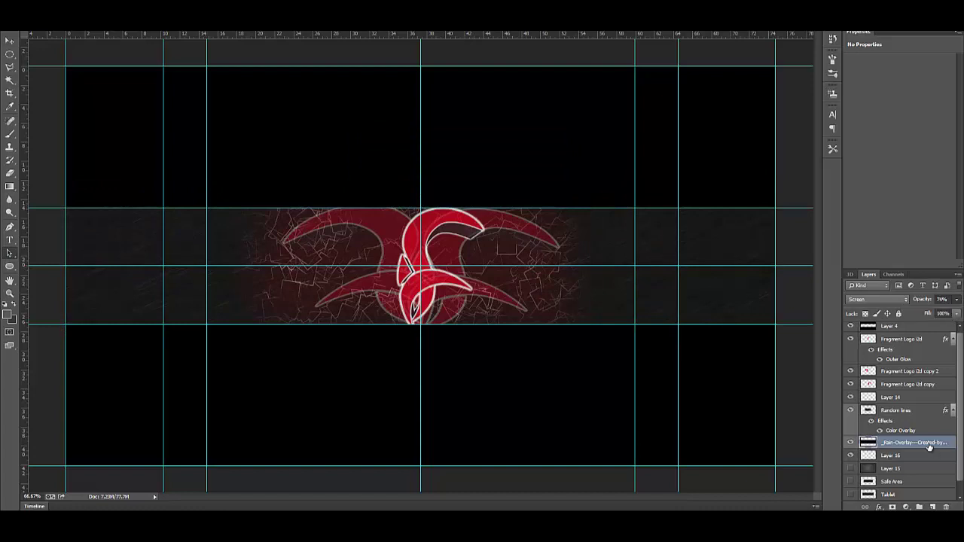
Duplicate the Random lines layer, shrink the copy to the area around the logo, and apply the transformation.
{"action": "right_click", "coordinate": [904, 412]}
{"action": "left_click", "coordinate": [866, 79]}
{"action": "left_click", "coordinate": [570, 153]}
{"action": "key", "text": "ctrl+t"}
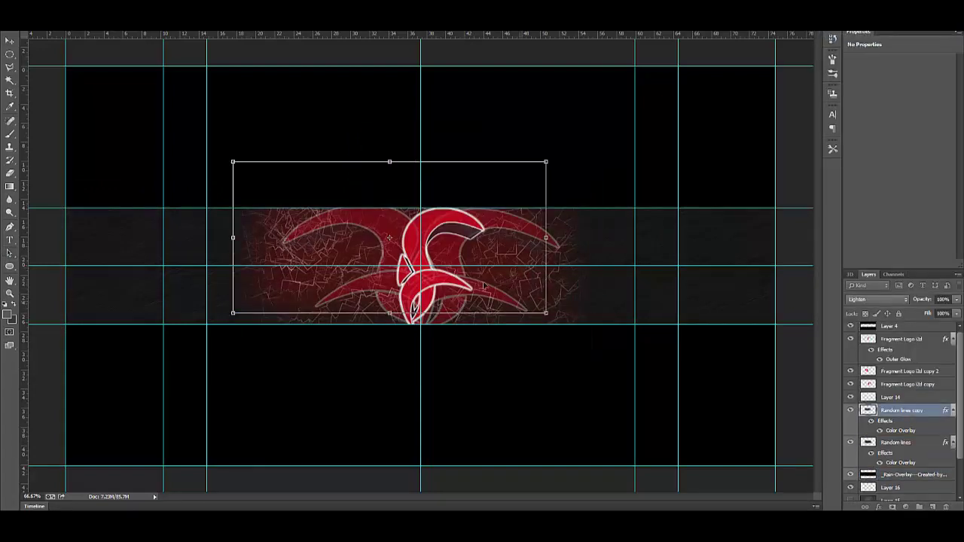
{"action": "left_click_drag", "start_coordinate": [482, 286], "coordinate": [509, 303]}
{"action": "left_click_drag", "start_coordinate": [571, 334], "coordinate": [517, 334]}
{"action": "left_click_drag", "start_coordinate": [258, 178], "coordinate": [291, 201]}
{"action": "left_click_drag", "start_coordinate": [555, 263], "coordinate": [560, 262]}
{"action": "key", "text": "a"}
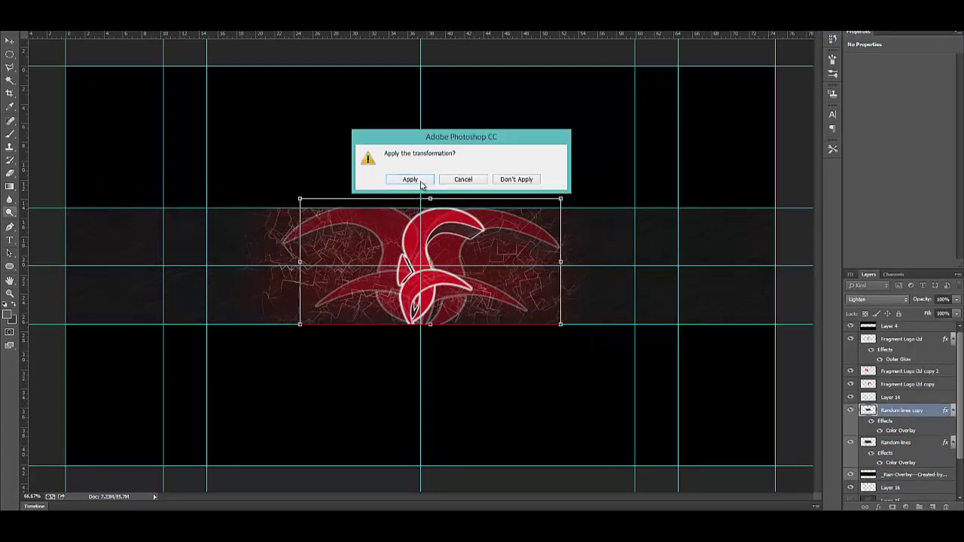
{"action": "left_click", "coordinate": [421, 182]}
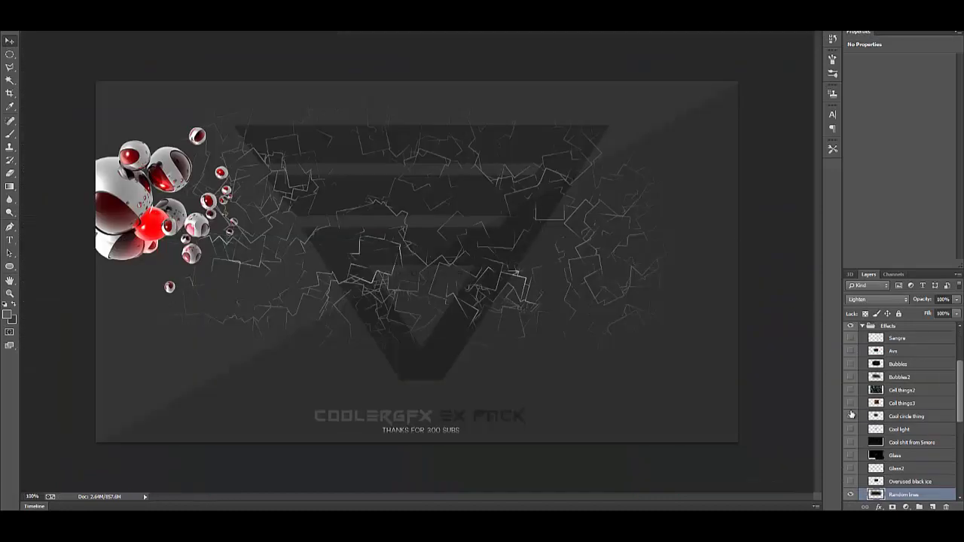
Bring the Glass effect from the EX pack into the banner and position it over the lower right part of the logo.
{"action": "left_click", "coordinate": [851, 483]}
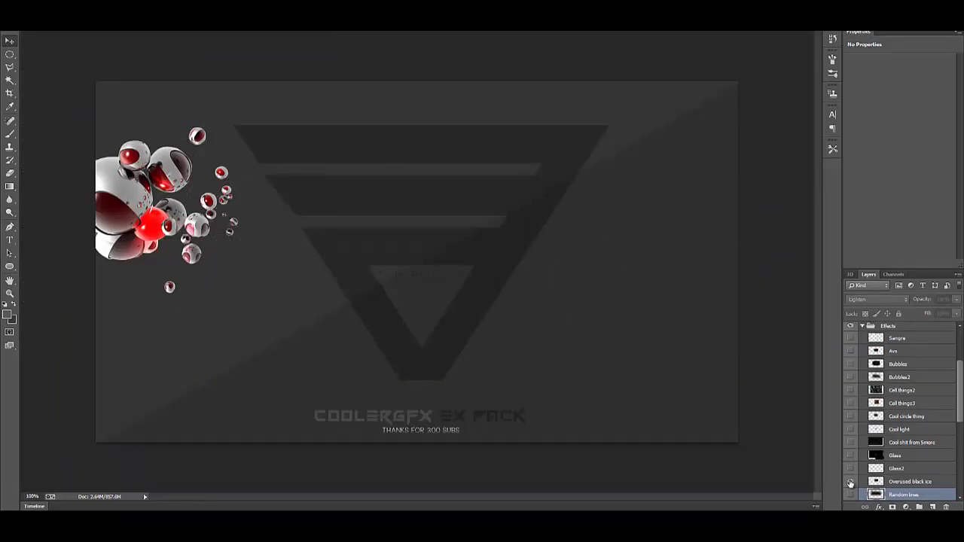
{"action": "left_click", "coordinate": [873, 456]}
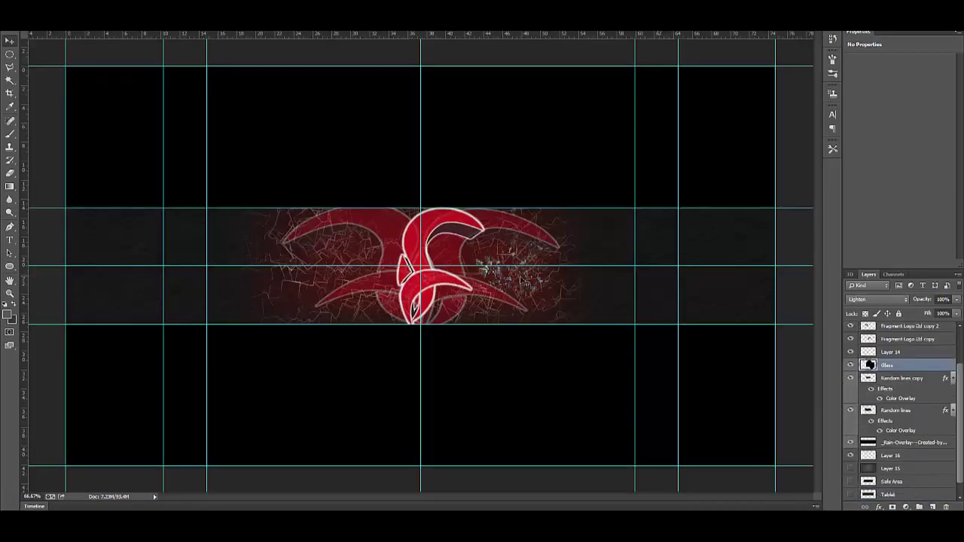
{"action": "left_click_drag", "start_coordinate": [749, 350], "coordinate": [738, 406]}
{"action": "key", "text": "Return"}
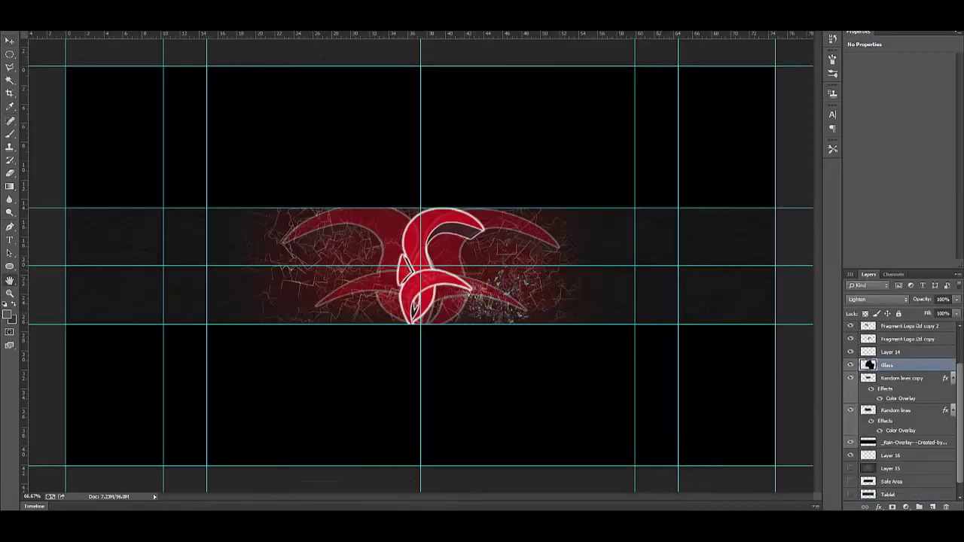
Try adding an outer glow to the Glass layer.
{"action": "double_click", "coordinate": [930, 372]}
{"action": "left_click", "coordinate": [594, 279]}
{"action": "left_click", "coordinate": [884, 144]}
Move the Glass layer below the rain overlay in the layer order.
{"action": "left_click_drag", "start_coordinate": [907, 366], "coordinate": [903, 444]}
{"action": "right_click", "coordinate": [482, 278]}
{"action": "left_click", "coordinate": [493, 289]}
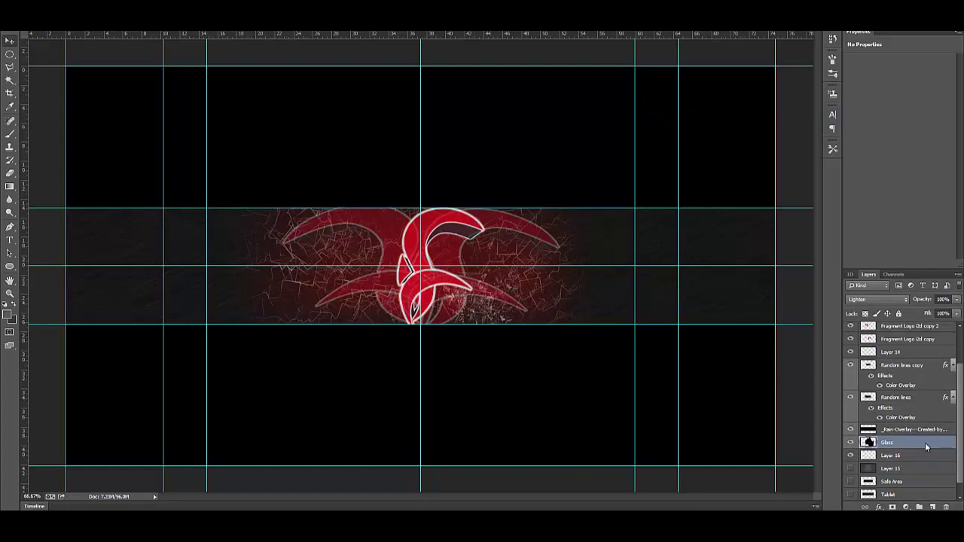
Duplicate the Glass layer three times, spread the copies on both sides of the logo, and select all four glass layers.
{"action": "key", "text": "Return"}
{"action": "left_click_drag", "start_coordinate": [372, 306], "coordinate": [538, 297]}
{"action": "right_click", "coordinate": [896, 442]}
{"action": "left_click", "coordinate": [852, 67]}
{"action": "key", "text": "Return"}
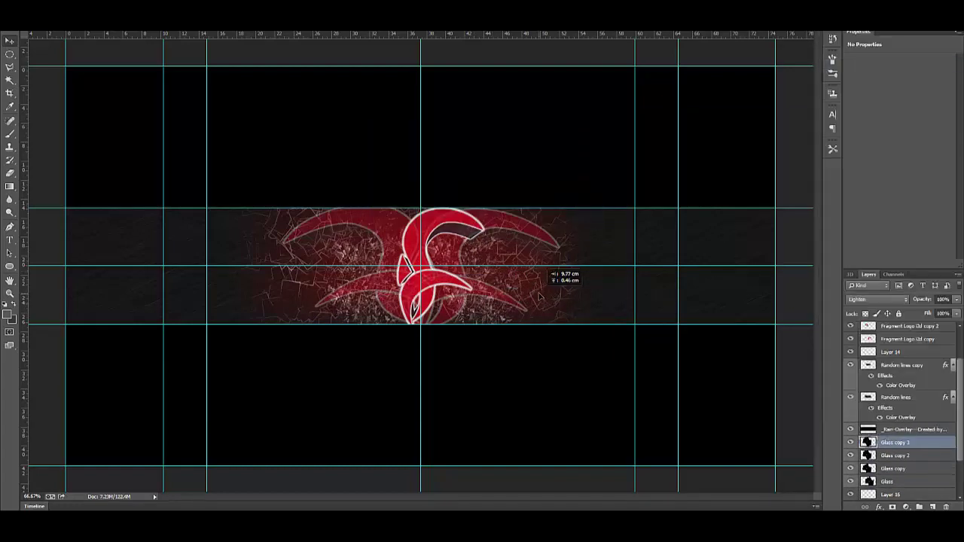
{"action": "left_click_drag", "start_coordinate": [474, 269], "coordinate": [475, 269]}
{"action": "scroll", "coordinate": [900, 460], "scroll_direction": "down", "scroll_amount": 2}
{"action": "left_click", "coordinate": [906, 405]}
{"action": "scroll", "coordinate": [907, 410], "scroll_direction": "up", "scroll_amount": 2}
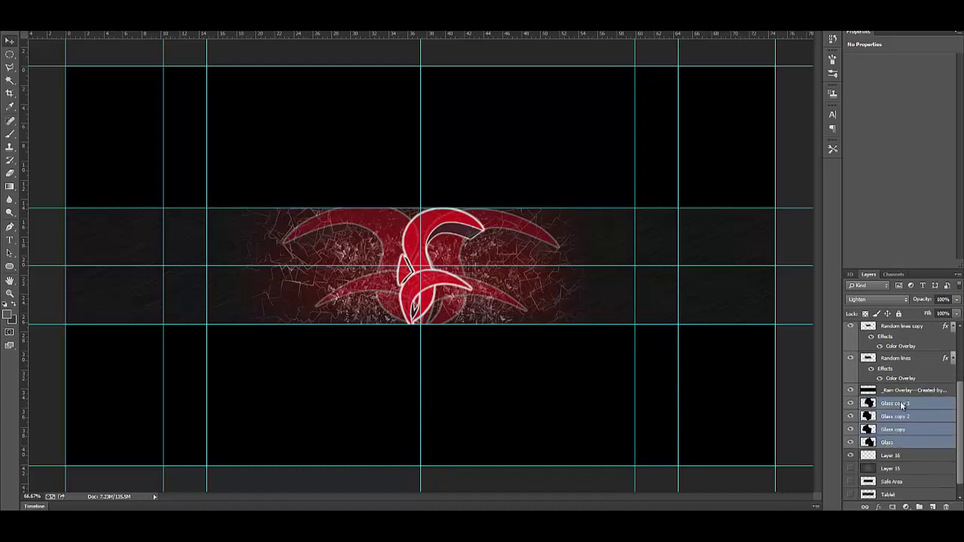
Show texture 2 of the Digital group in the Exclusive GFX Pack V2 and bring it into the banner.
{"action": "scroll", "coordinate": [907, 426], "scroll_direction": "up", "scroll_amount": 3}
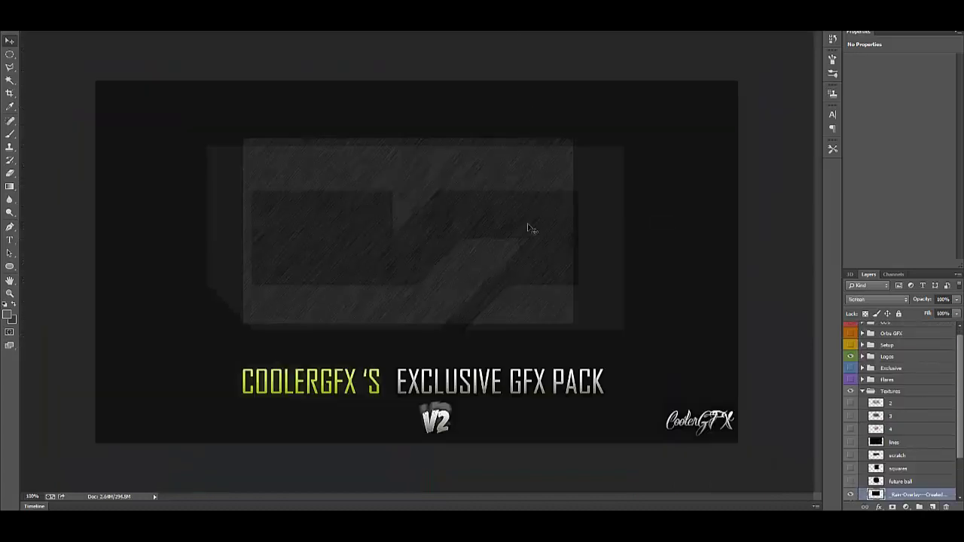
{"action": "left_click", "coordinate": [862, 408]}
{"action": "left_click", "coordinate": [851, 420]}
{"action": "left_click", "coordinate": [851, 446]}
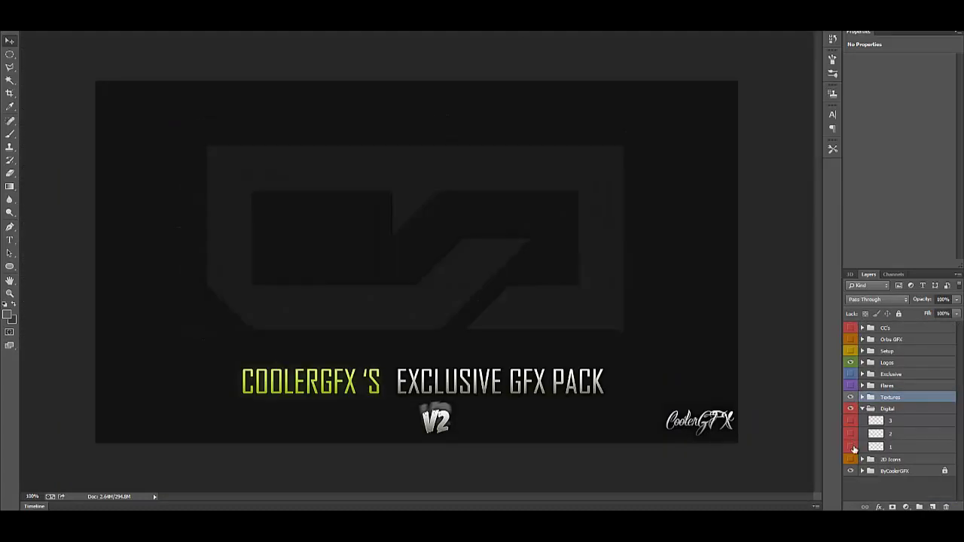
{"action": "left_click", "coordinate": [851, 433]}
{"action": "left_click_drag", "start_coordinate": [422, 226], "coordinate": [465, 258]}
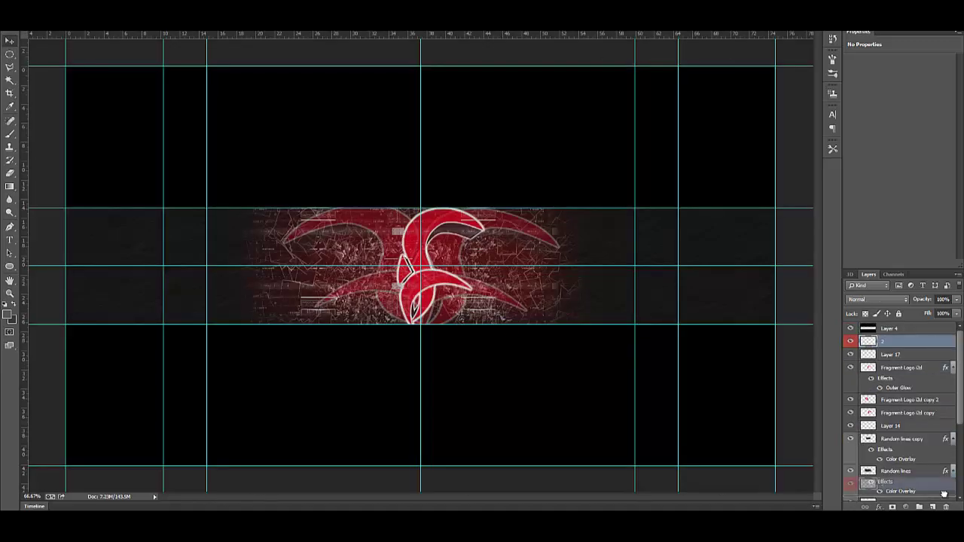
Move texture layer 2 below Layer 16 in the layer order and stretch it across the full banner width.
{"action": "scroll", "coordinate": [944, 494], "scroll_direction": "down", "scroll_amount": 3}
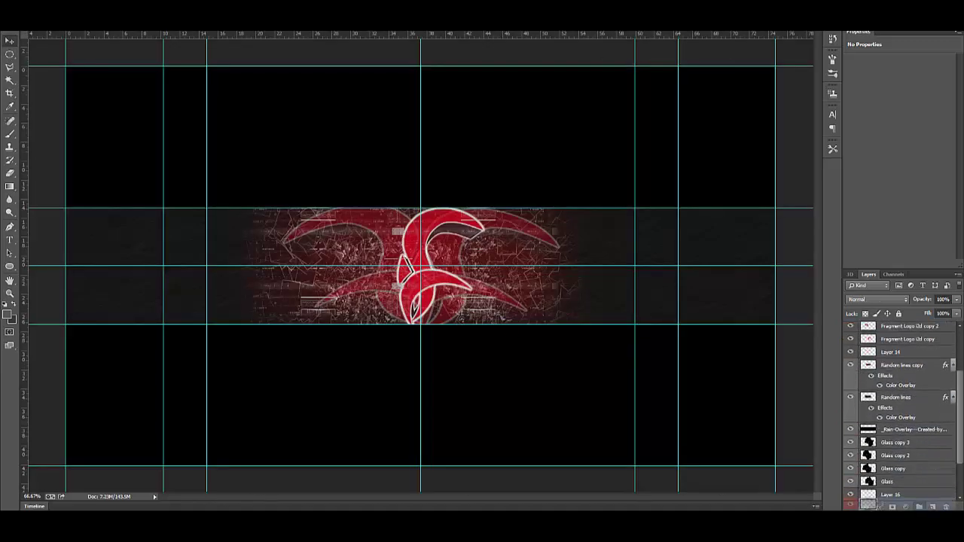
{"action": "left_click", "coordinate": [896, 455]}
{"action": "key", "text": "ctrl+t"}
{"action": "left_click_drag", "start_coordinate": [561, 259], "coordinate": [775, 258]}
{"action": "left_click_drag", "start_coordinate": [235, 258], "coordinate": [119, 265]}
{"action": "left_click", "coordinate": [956, 299]}
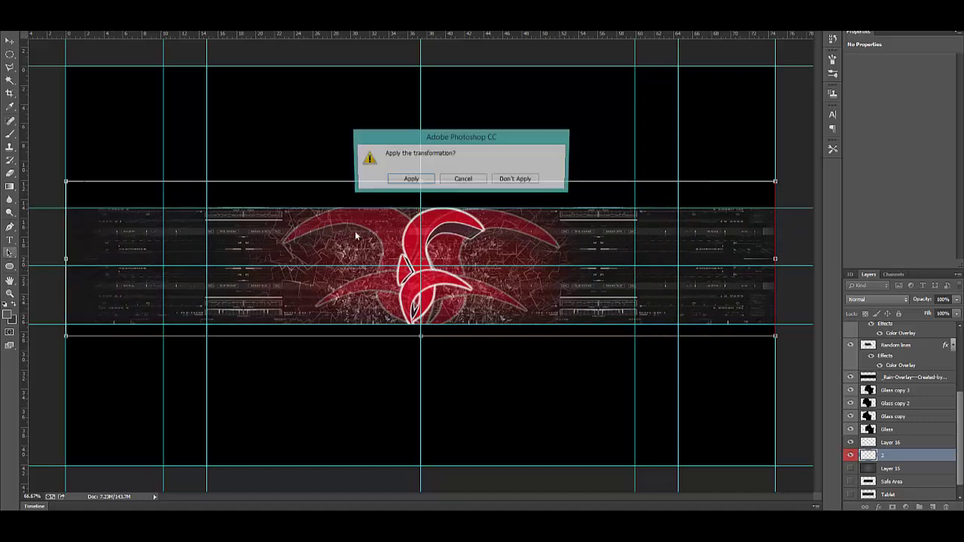
{"action": "key", "text": "Return"}
Reduce texture layer 2's opacity to about 42% and give it a red color overlay.
{"action": "left_click_drag", "start_coordinate": [955, 314], "coordinate": [929, 315]}
{"action": "double_click", "coordinate": [907, 457]}
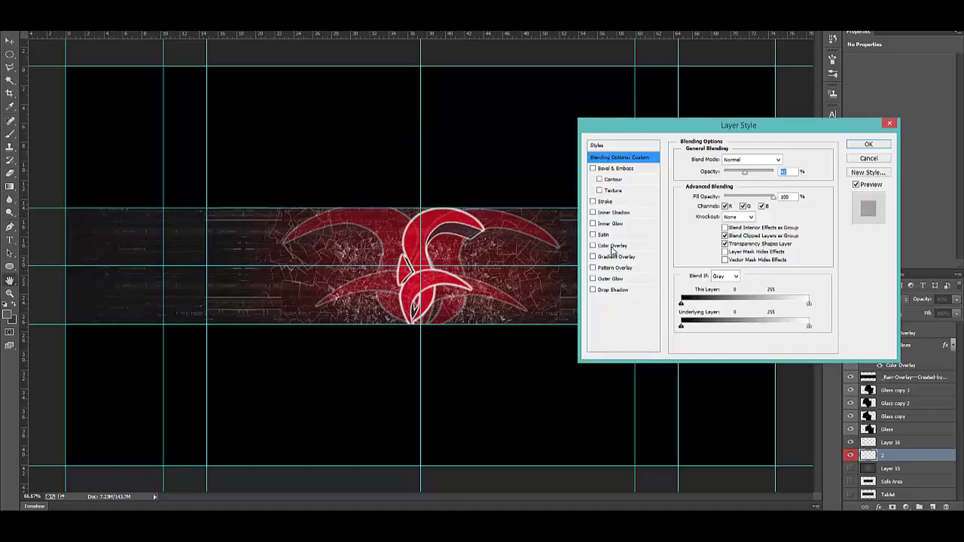
{"action": "left_click", "coordinate": [607, 245]}
{"action": "left_click", "coordinate": [869, 145]}
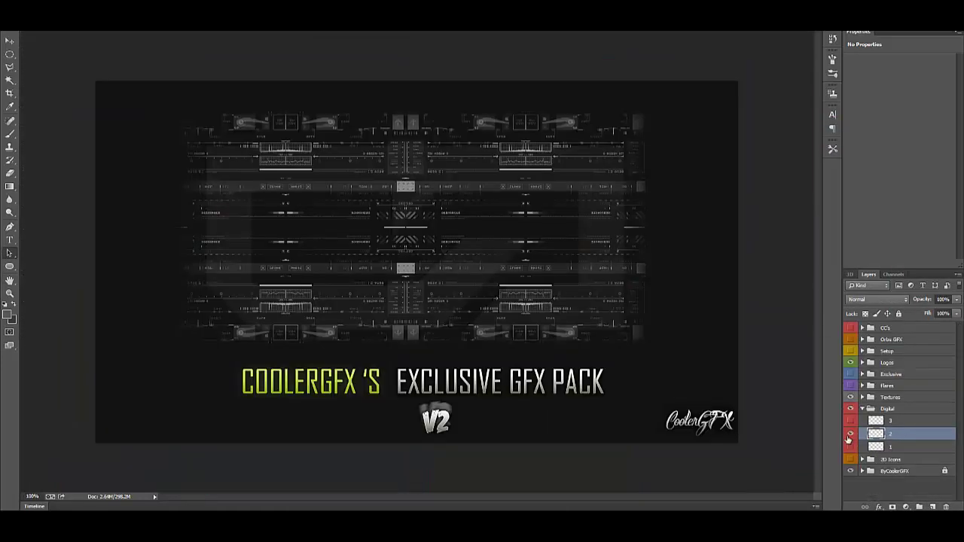
Bring a texture from the Textures group of the Exclusive GFX Pack into the banner and fit it around the central logo.
{"action": "left_click", "coordinate": [851, 397]}
{"action": "left_click", "coordinate": [862, 397]}
{"action": "left_click", "coordinate": [848, 415]}
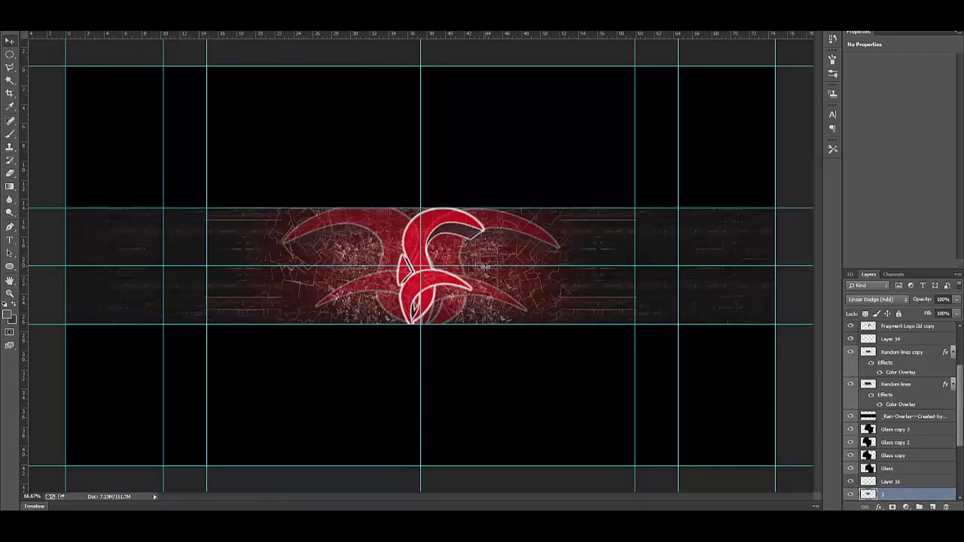
{"action": "left_click_drag", "start_coordinate": [485, 267], "coordinate": [592, 400]}
{"action": "key", "text": "Return"}
{"action": "scroll", "coordinate": [949, 324], "scroll_direction": "down", "scroll_amount": 2}
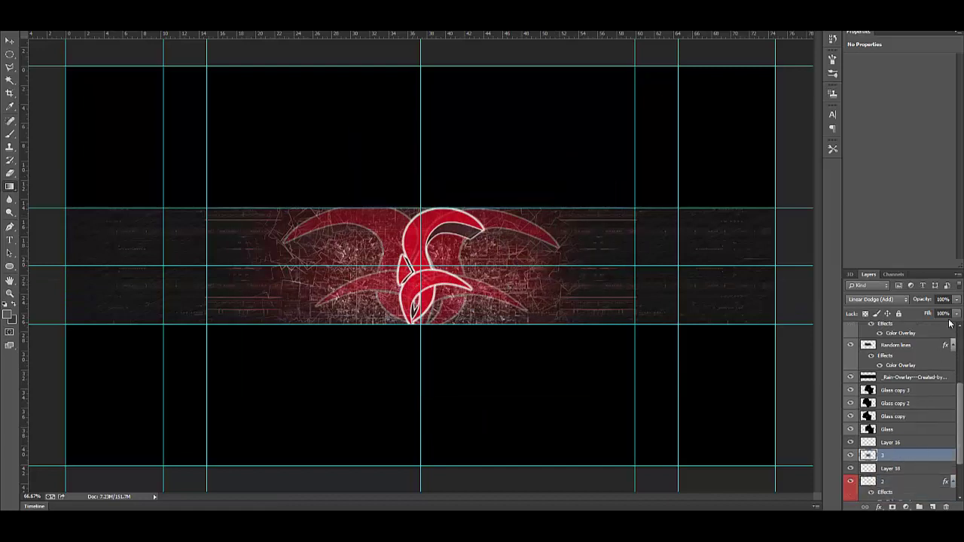
Add a black drop shadow with 0 px distance and a changed contour to the Fragment Logo layer, and turn off its outer glow.
{"action": "scroll", "coordinate": [959, 426], "scroll_direction": "up", "scroll_amount": 4}
{"action": "left_click", "coordinate": [902, 354]}
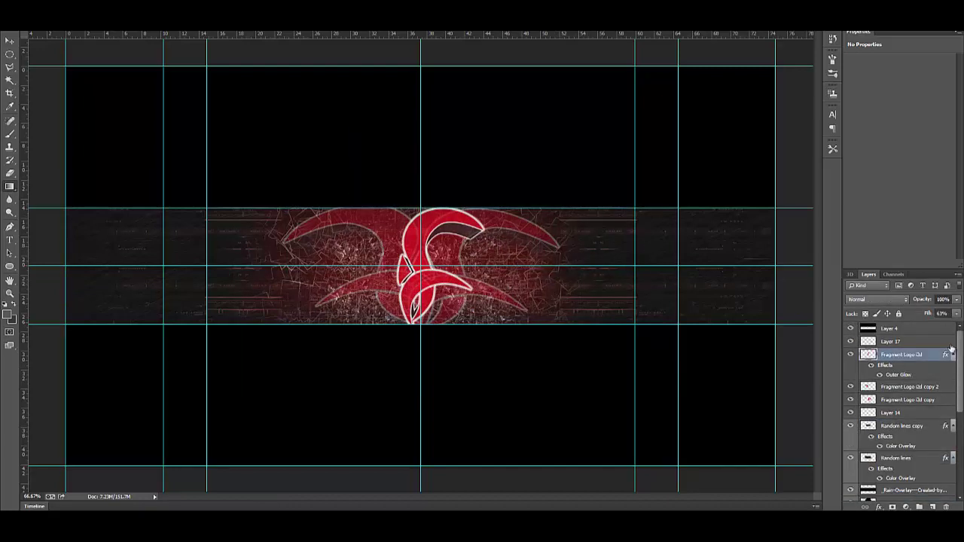
{"action": "double_click", "coordinate": [917, 363]}
{"action": "left_click", "coordinate": [592, 290]}
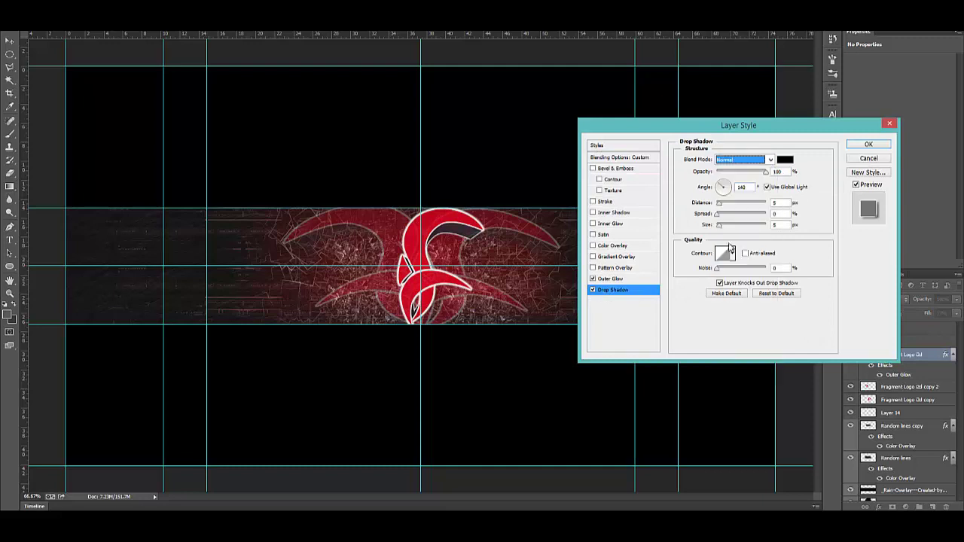
{"action": "left_click", "coordinate": [729, 248]}
{"action": "left_click_drag", "start_coordinate": [720, 225], "coordinate": [723, 228]}
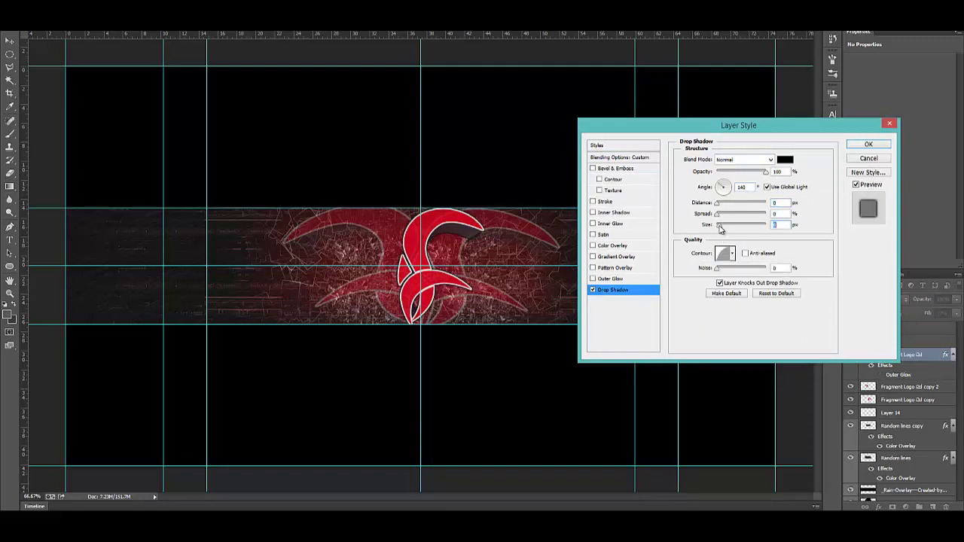
{"action": "left_click", "coordinate": [610, 278]}
{"action": "mouse_move", "coordinate": [717, 251]}
{"action": "left_mouse_down"}
{"action": "mouse_move", "coordinate": [725, 248]}
{"action": "mouse_move", "coordinate": [716, 248]}
{"action": "left_mouse_up"}
Add a white inner glow and a thin black outside stroke to the Fragment Logo layer.
{"action": "left_click", "coordinate": [610, 224]}
{"action": "left_click", "coordinate": [704, 195]}
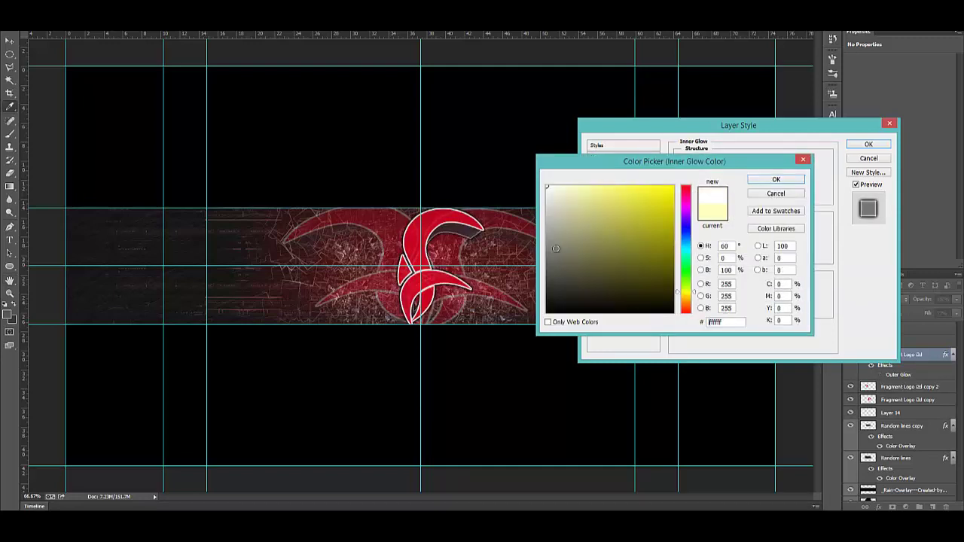
{"action": "left_click", "coordinate": [763, 180]}
{"action": "left_click", "coordinate": [704, 195]}
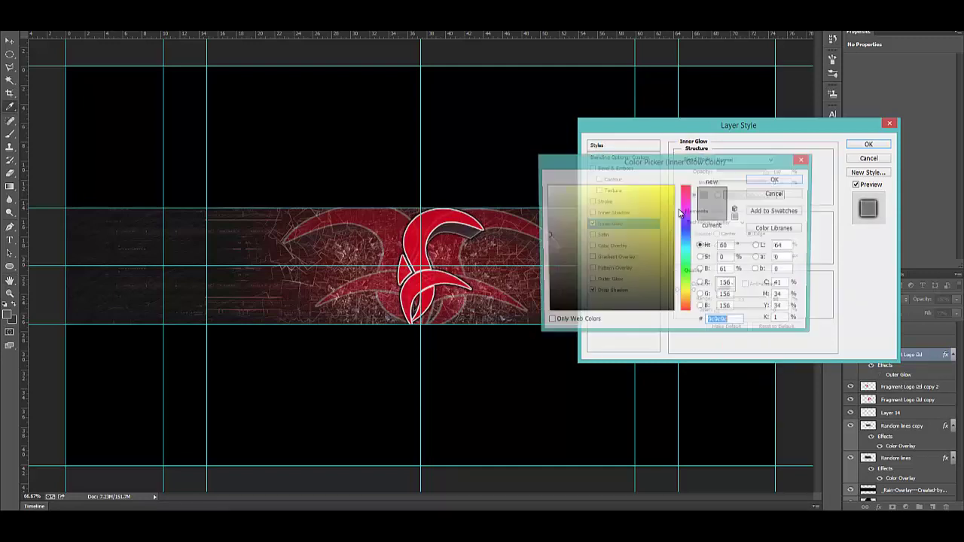
{"action": "left_click", "coordinate": [557, 170]}
{"action": "left_click", "coordinate": [763, 179]}
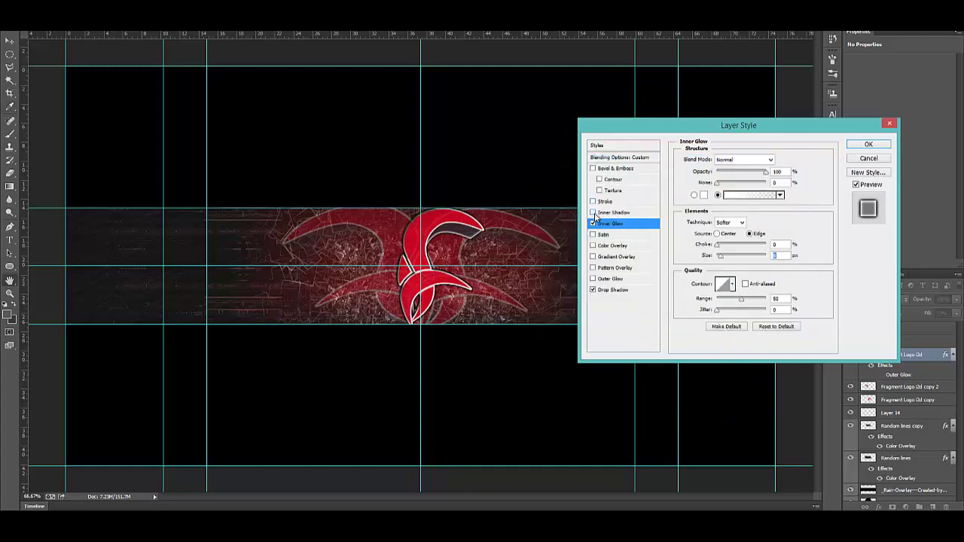
{"action": "left_click", "coordinate": [618, 201]}
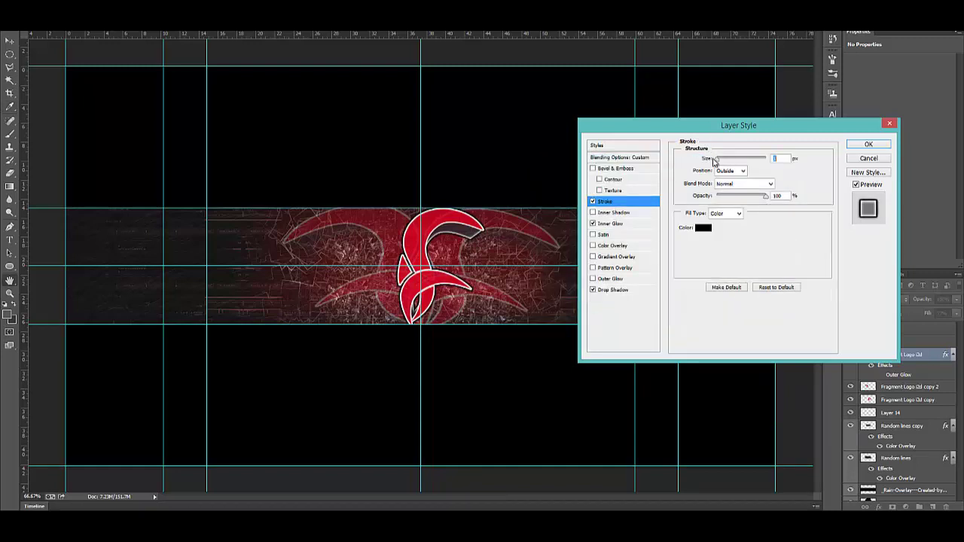
{"action": "left_click", "coordinate": [869, 145]}
Add a FRAGMENT text layer above the logo in a tall, narrow uppercase font.
{"action": "left_click", "coordinate": [932, 507]}
{"action": "key", "text": "t"}
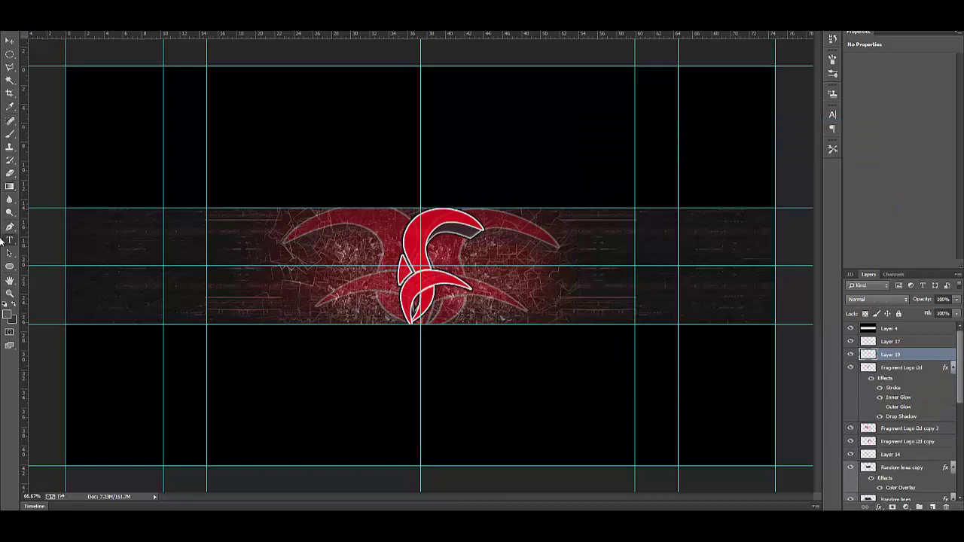
{"action": "left_click", "coordinate": [192, 28]}
{"action": "scroll", "coordinate": [192, 36], "scroll_direction": "up", "scroll_amount": 5}
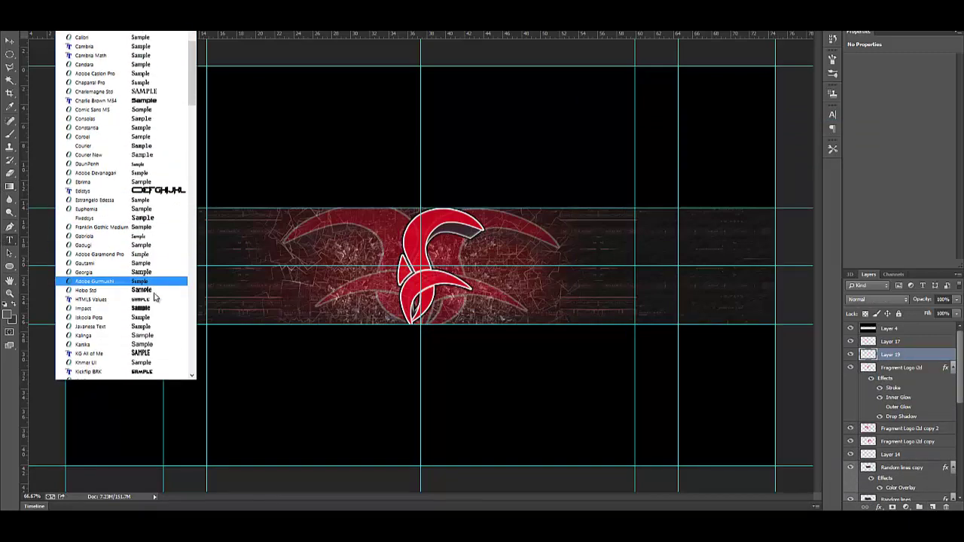
{"action": "left_click", "coordinate": [155, 295]}
{"action": "type", "text": "FRAGMENT"}
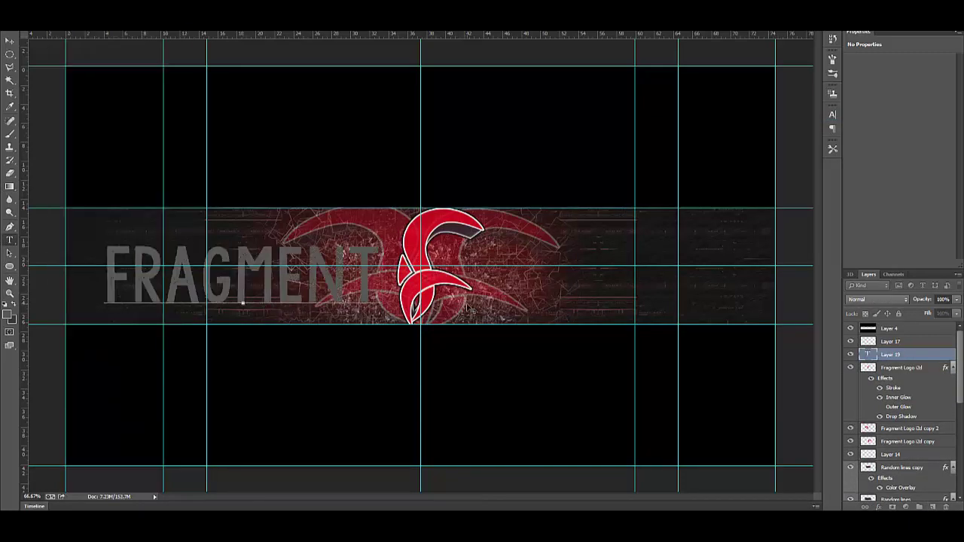
Shrink the FRAGMENT text and place it over the lower part of the central logo.
{"action": "key", "text": "ctrl+a"}
{"action": "key", "text": "ctrl+shift+less"}
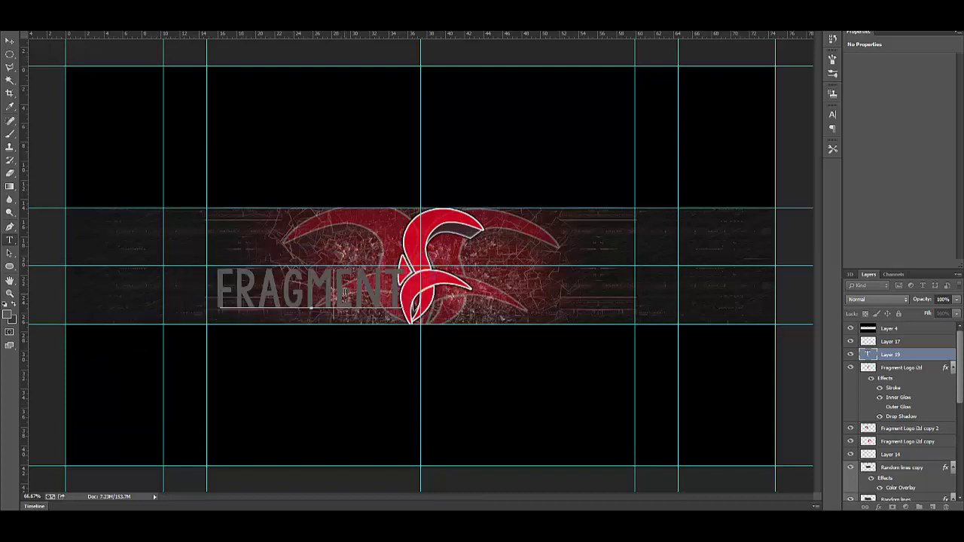
{"action": "key", "text": "ctrl+Return"}
{"action": "left_click_drag", "start_coordinate": [464, 262], "coordinate": [512, 273]}
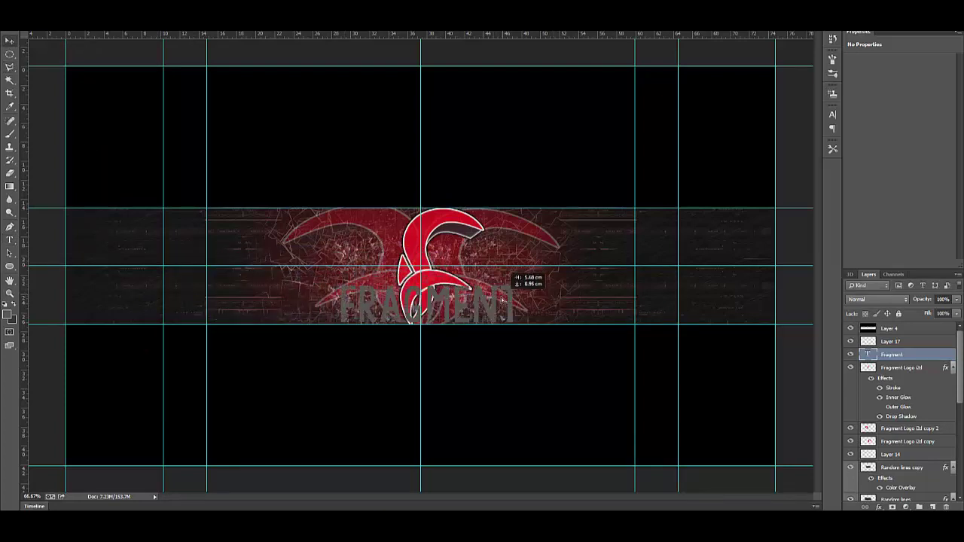
{"action": "left_click_drag", "start_coordinate": [488, 321], "coordinate": [490, 320]}
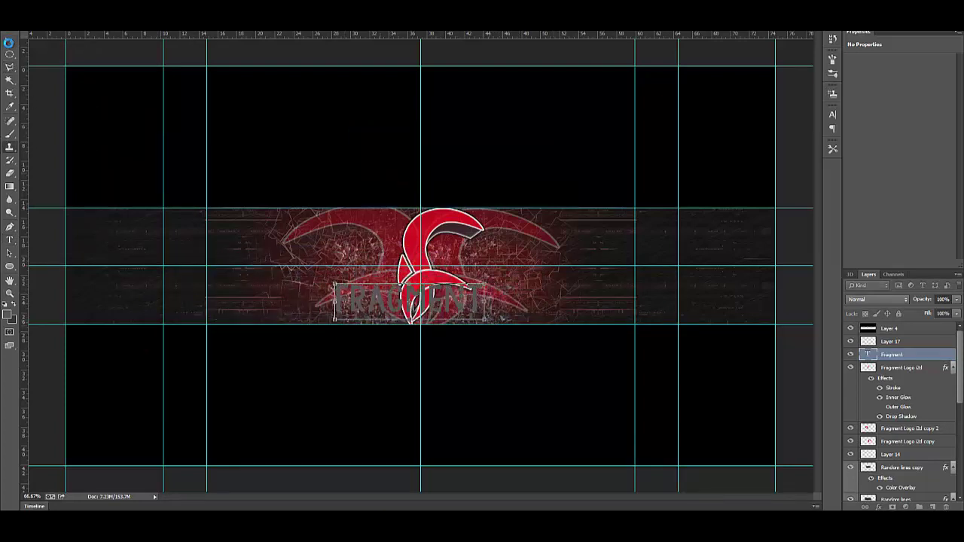
{"action": "left_click_drag", "start_coordinate": [455, 292], "coordinate": [467, 303]}
Recolour the FRAGMENT text white and align it along the bottom of the banner strip, centred under the logo.
{"action": "double_click", "coordinate": [454, 327]}
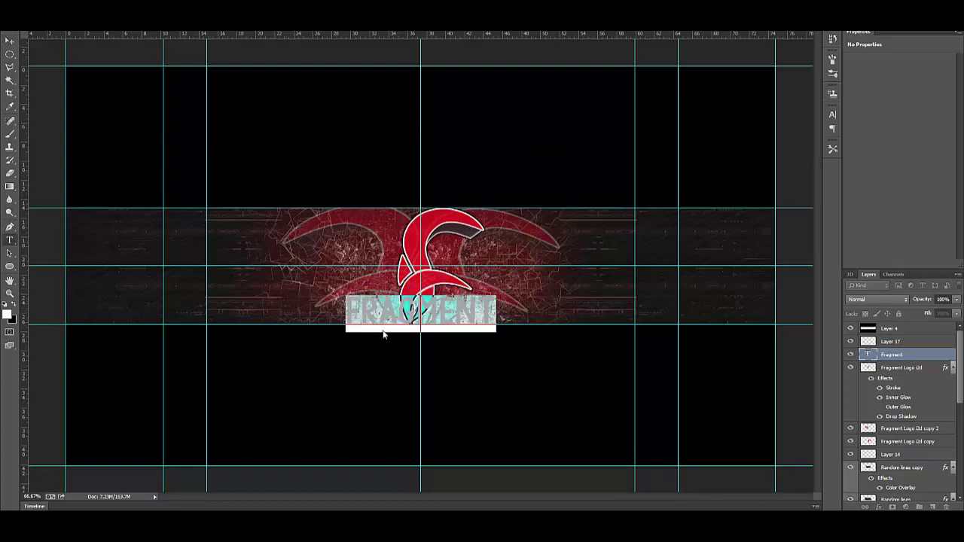
{"action": "key", "text": "ctrl+Return"}
{"action": "left_click_drag", "start_coordinate": [461, 294], "coordinate": [470, 293]}
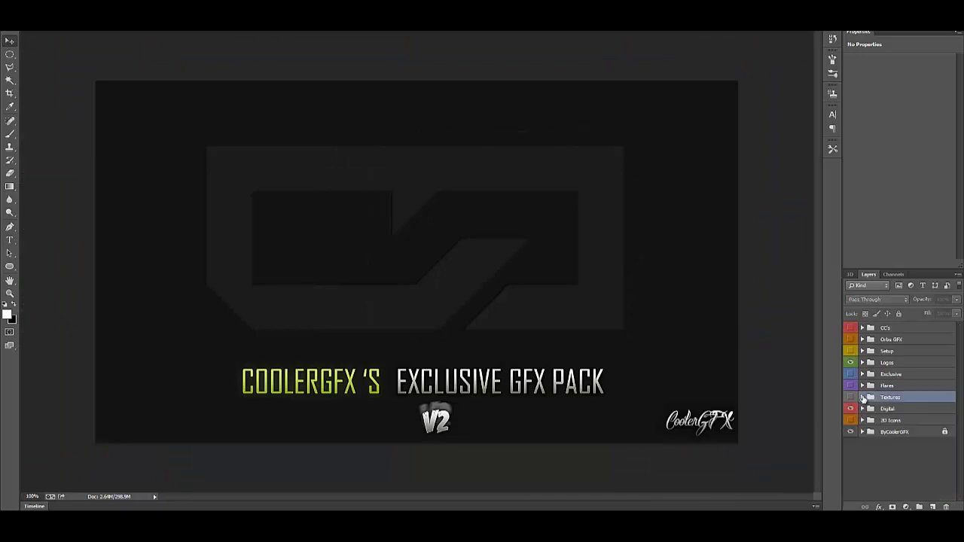
Bring the Orb Azul group from the GFX pack's Orbs GFX into the banner and place it below the faded logo copies.
{"action": "left_click", "coordinate": [850, 339]}
{"action": "left_click", "coordinate": [862, 339]}
{"action": "left_click", "coordinate": [850, 362]}
{"action": "left_click", "coordinate": [850, 362]}
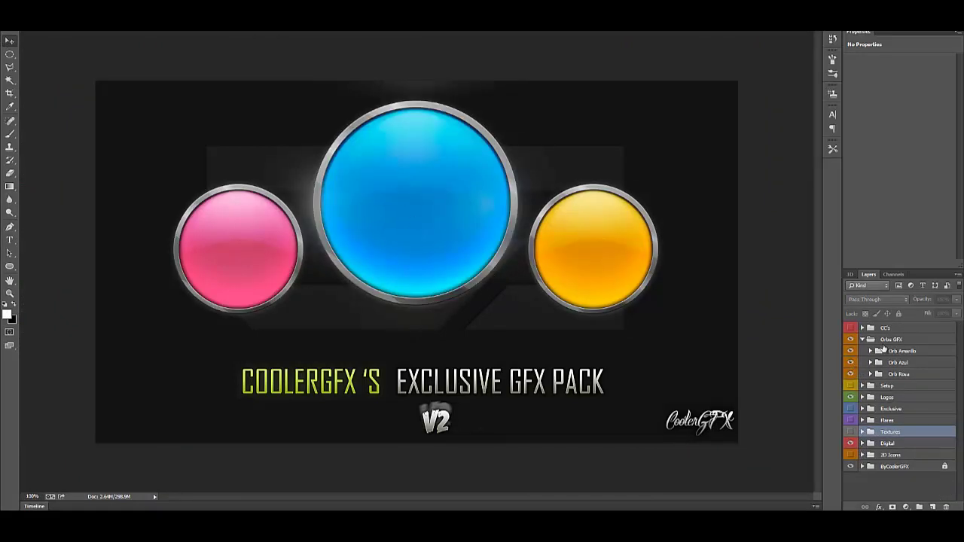
{"action": "left_click_drag", "start_coordinate": [896, 363], "coordinate": [448, 293]}
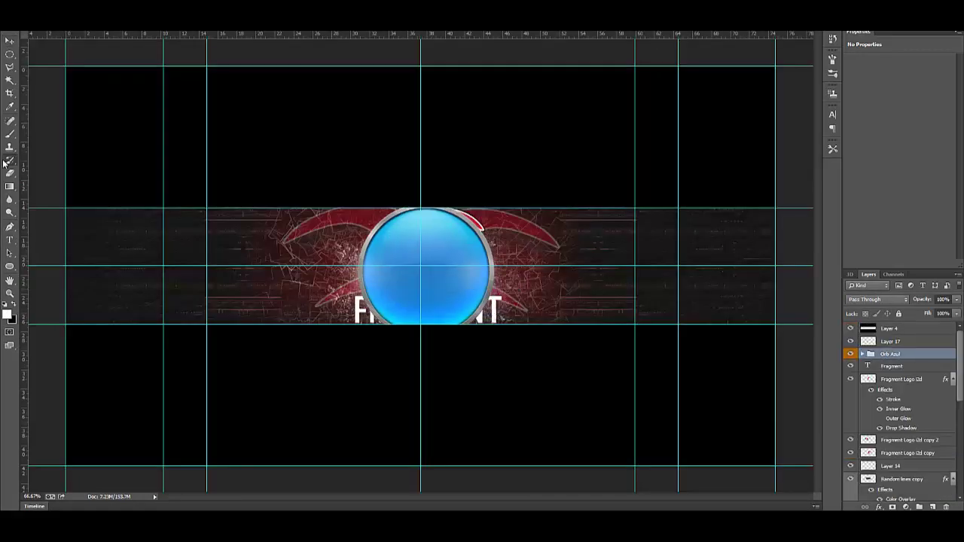
{"action": "left_click_drag", "start_coordinate": [900, 354], "coordinate": [896, 452]}
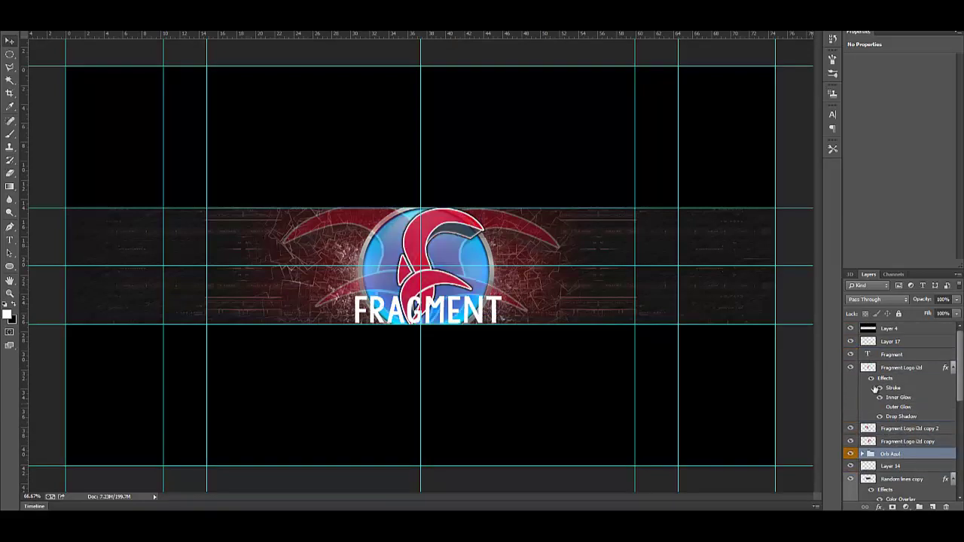
Expand the Orb Azul group and change the color overlay of its layer 2 to red.
{"action": "left_click", "coordinate": [873, 454]}
{"action": "scroll", "coordinate": [904, 422], "scroll_direction": "down", "scroll_amount": 3}
{"action": "double_click", "coordinate": [923, 440]}
{"action": "left_click", "coordinate": [611, 246]}
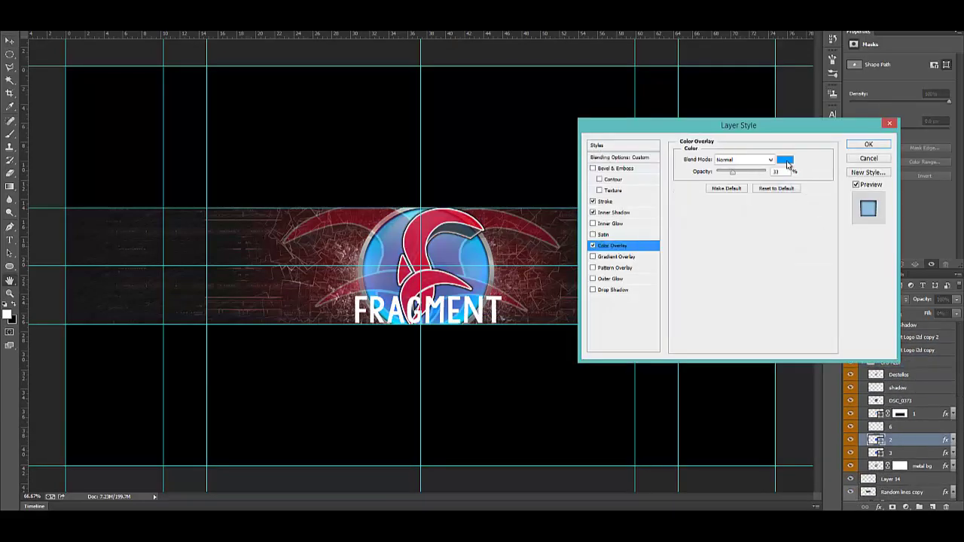
{"action": "left_click", "coordinate": [785, 161]}
{"action": "key", "text": "Escape"}
{"action": "key", "text": "Escape"}
Change the color overlay of layer 3 in the Orb Azul group to red.
{"action": "double_click", "coordinate": [923, 453]}
{"action": "left_click", "coordinate": [611, 246]}
{"action": "left_click", "coordinate": [785, 162]}
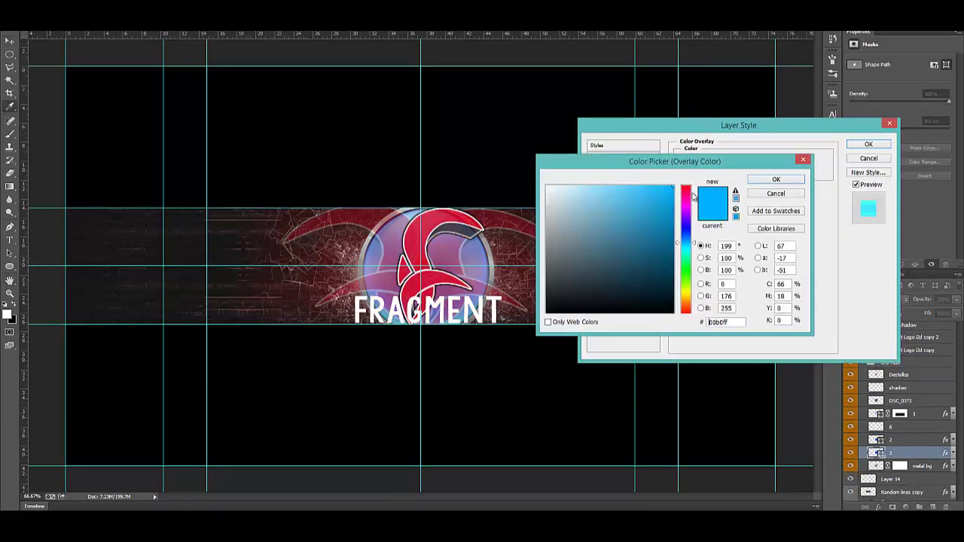
{"action": "left_click_drag", "start_coordinate": [692, 194], "coordinate": [686, 184]}
{"action": "left_click", "coordinate": [775, 180]}
Set the satin and inner shadow colours of the orb's layer 3 to red and apply the layer style.
{"action": "left_click", "coordinate": [613, 212]}
{"action": "left_click", "coordinate": [785, 160]}
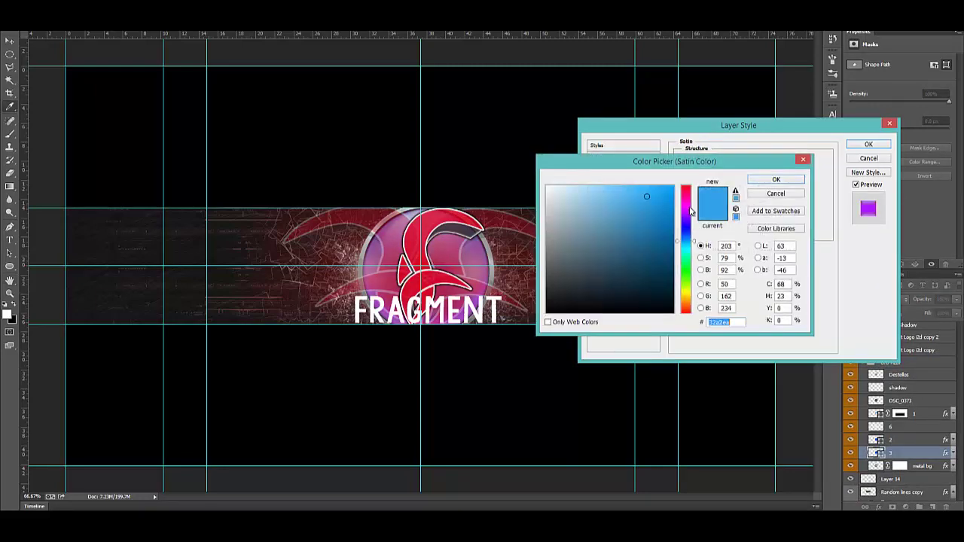
{"action": "left_click", "coordinate": [687, 185]}
{"action": "key", "text": "Escape"}
{"action": "left_click", "coordinate": [785, 160]}
{"action": "left_click", "coordinate": [687, 185]}
{"action": "left_click", "coordinate": [776, 174]}
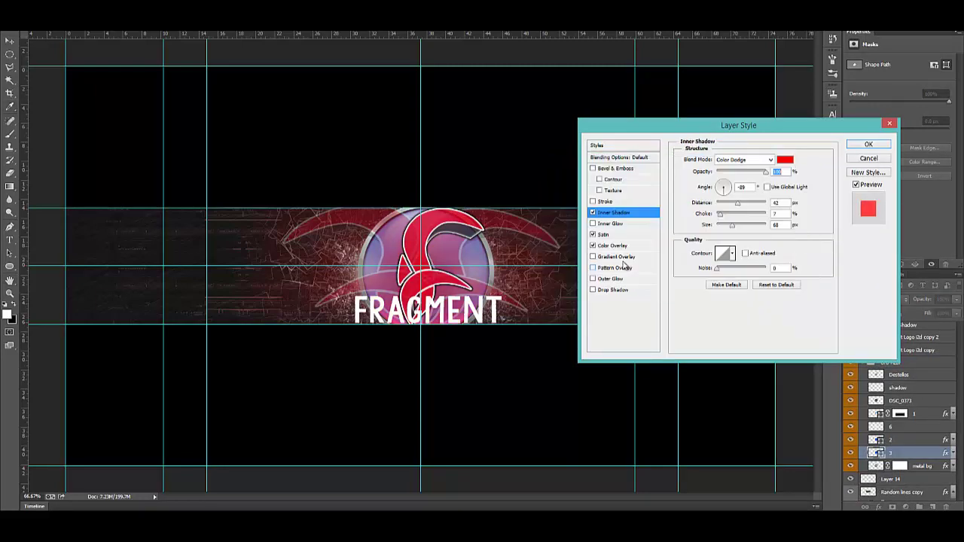
{"action": "left_click", "coordinate": [611, 245]}
{"action": "left_click", "coordinate": [603, 235]}
{"action": "left_click", "coordinate": [868, 144]}
Examine the layer styles of the orb's layers 2, 3 and DSC_0373 for effects that still colour it blue.
{"action": "double_click", "coordinate": [909, 440]}
{"action": "left_click", "coordinate": [613, 213]}
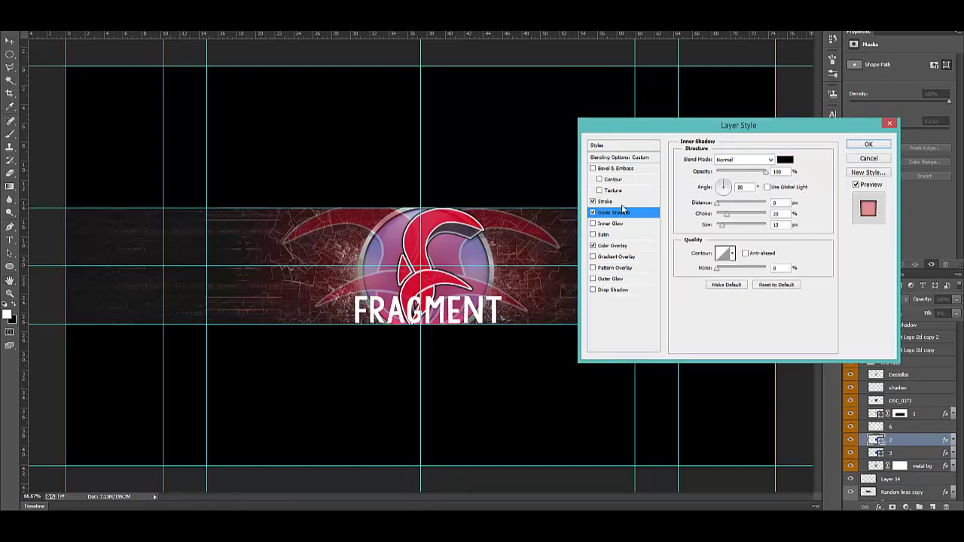
{"action": "left_click", "coordinate": [612, 201]}
{"action": "left_click", "coordinate": [868, 144]}
{"action": "double_click", "coordinate": [890, 454]}
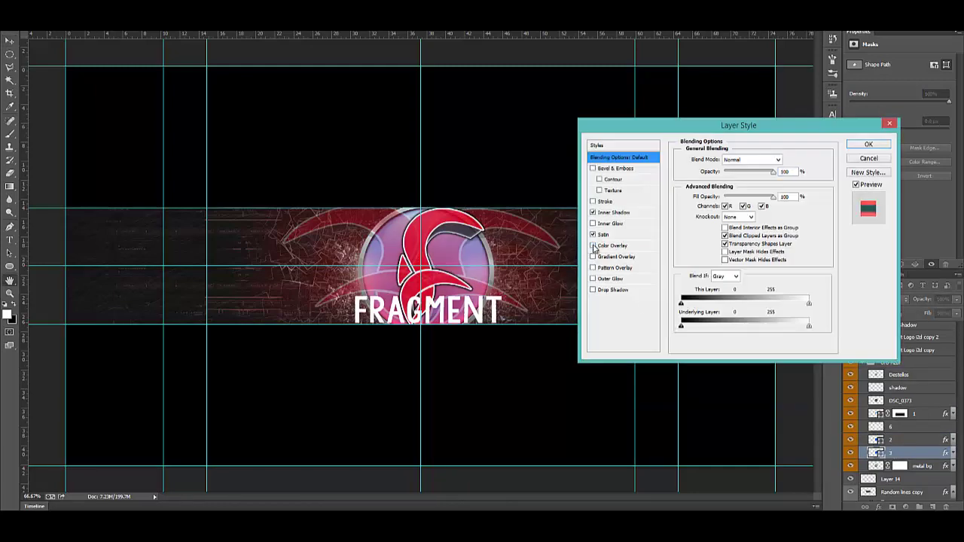
{"action": "key", "text": "Escape"}
{"action": "double_click", "coordinate": [913, 401]}
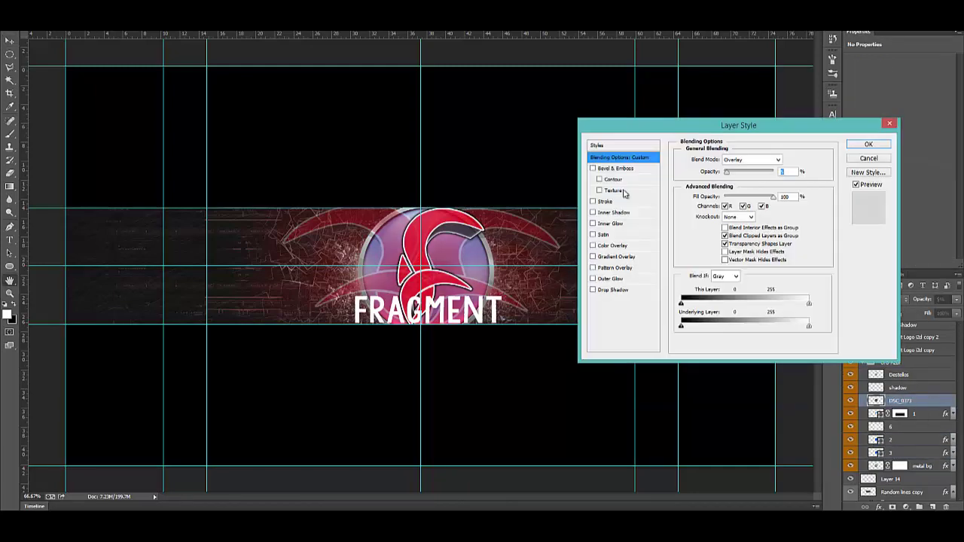
{"action": "key", "text": "Escape"}
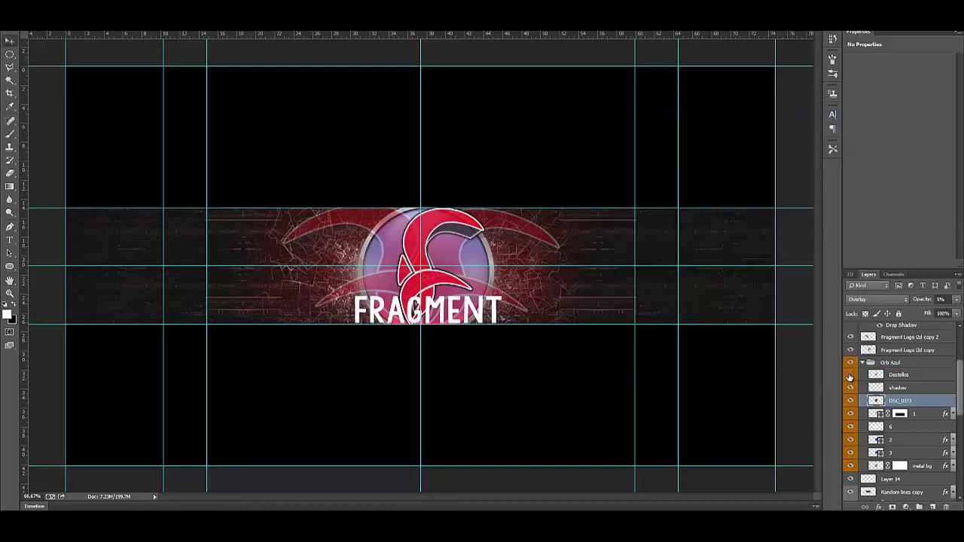
Hide layer 3 in the Orb Azul group and select the whole group.
{"action": "left_click", "coordinate": [851, 452]}
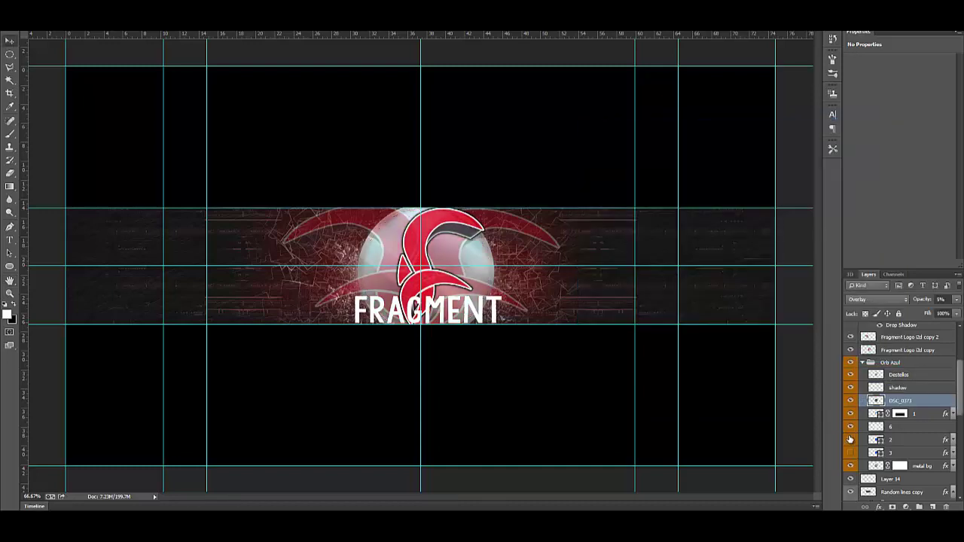
{"action": "left_click", "coordinate": [893, 362]}
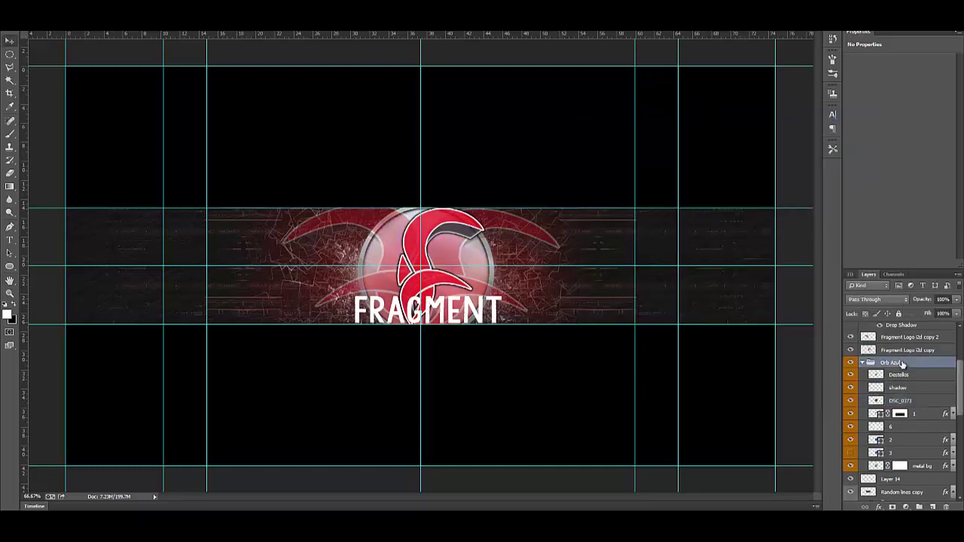
{"action": "mouse_move", "coordinate": [956, 300]}
{"action": "left_mouse_down"}
{"action": "mouse_move", "coordinate": [927, 315]}
{"action": "mouse_move", "coordinate": [958, 316]}
{"action": "left_mouse_up"}
{"action": "left_click", "coordinate": [863, 362]}
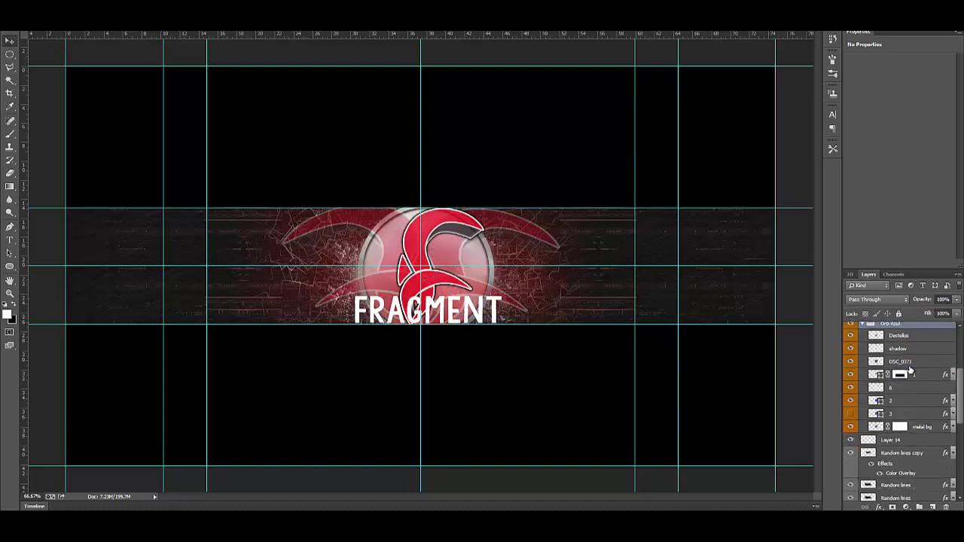
Move the Orb Azul group further down the banner's layer stack.
{"action": "scroll", "coordinate": [900, 407], "scroll_direction": "up", "scroll_amount": 2}
{"action": "left_click_drag", "start_coordinate": [893, 392], "coordinate": [908, 488]}
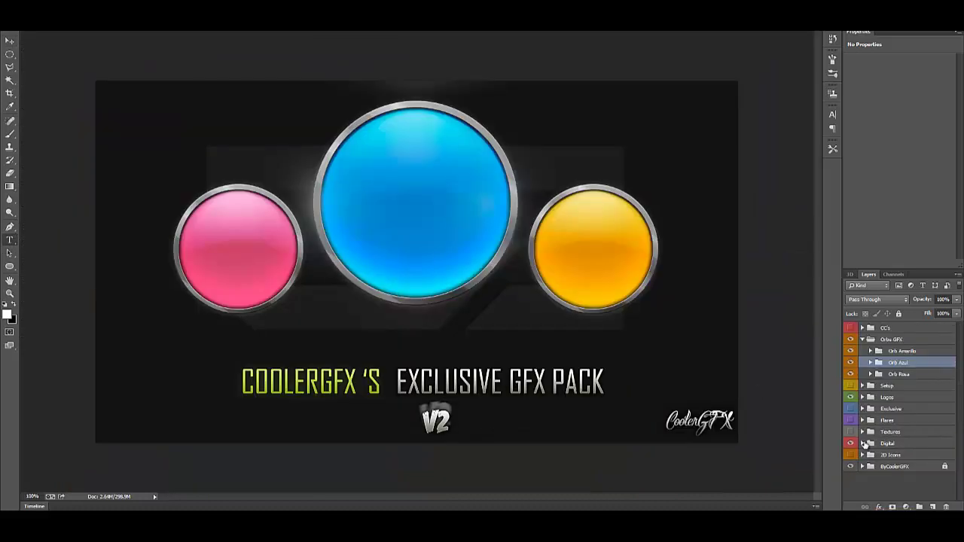
In the Exclusive GFX Pack document, hide the Orbs GFX group, show flare 3 and copy it into the banner.
{"action": "left_click", "coordinate": [863, 421]}
{"action": "left_click", "coordinate": [850, 362]}
{"action": "left_click", "coordinate": [850, 340]}
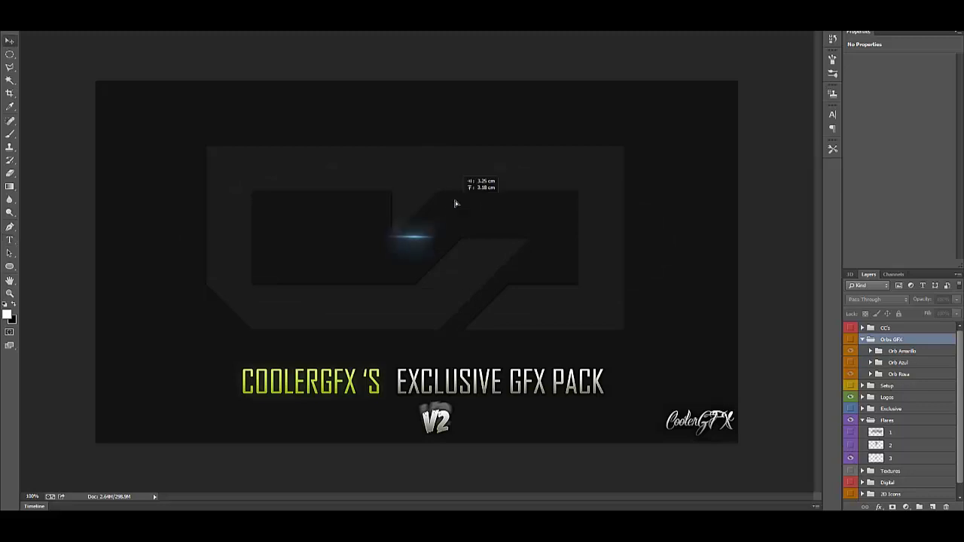
{"action": "left_click_drag", "start_coordinate": [894, 461], "coordinate": [467, 299]}
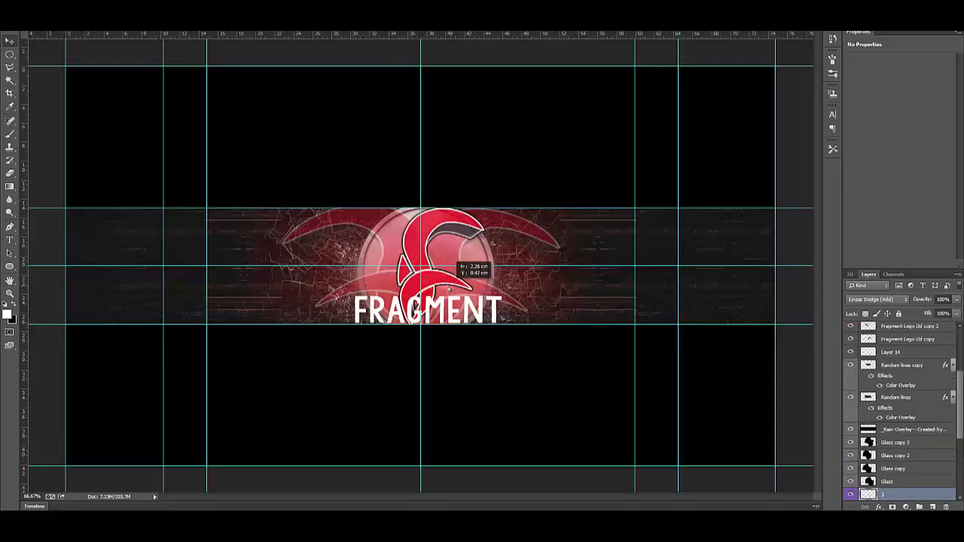
Move flare layer 3 directly above the Fragment Logo layer and position it, leaving its layer style without a color overlay.
{"action": "left_click_drag", "start_coordinate": [886, 390], "coordinate": [893, 360]}
{"action": "left_click_drag", "start_coordinate": [441, 270], "coordinate": [446, 273]}
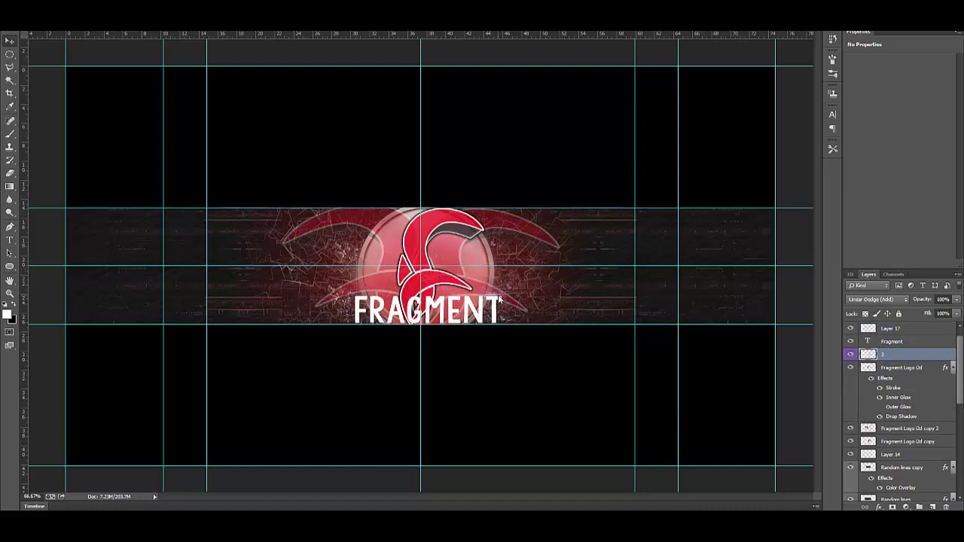
{"action": "double_click", "coordinate": [920, 352]}
{"action": "left_click", "coordinate": [864, 153]}
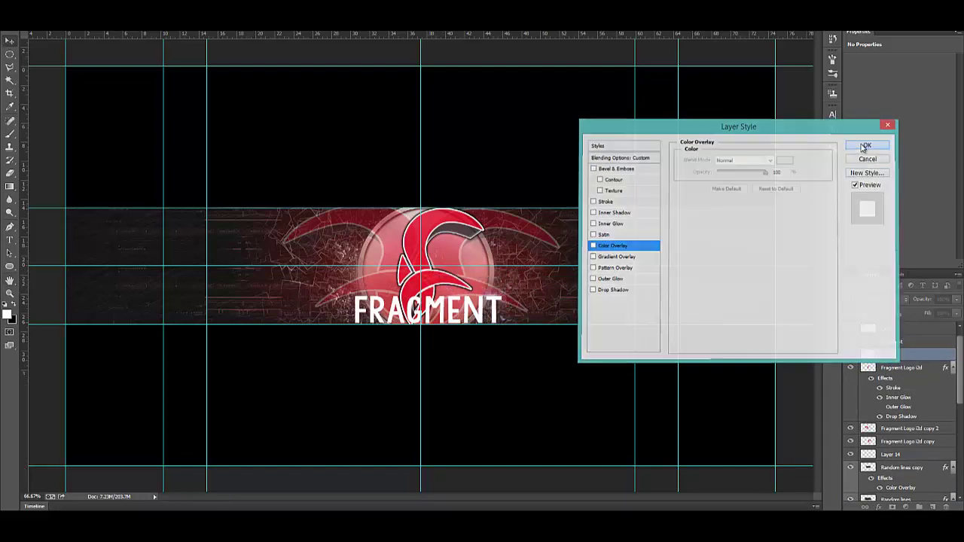
Preview the textures in the EX Pack document's Grunges group, show texture 13 and copy the group into the banner.
{"action": "left_click", "coordinate": [488, 33]}
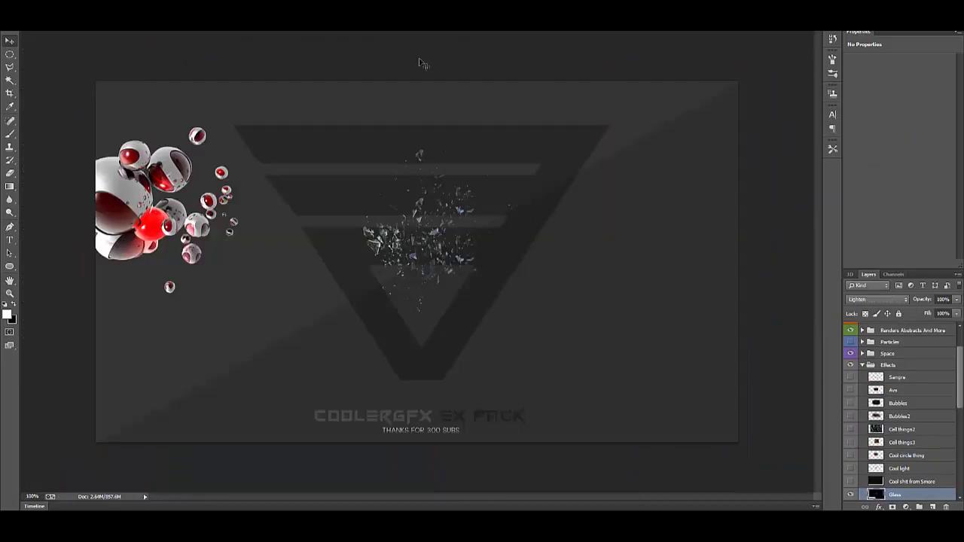
{"action": "left_click", "coordinate": [890, 415]}
{"action": "left_click", "coordinate": [862, 415]}
{"action": "left_click", "coordinate": [855, 425]}
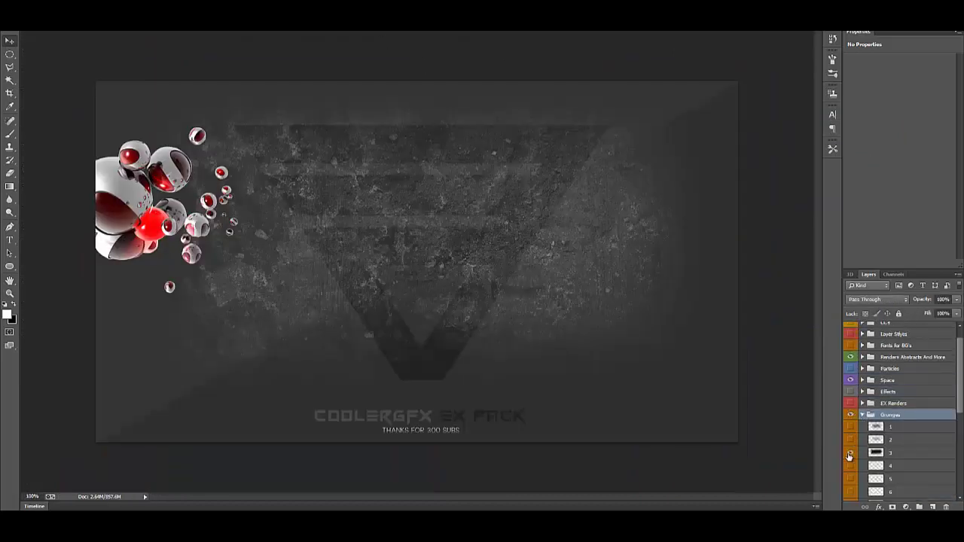
{"action": "left_click", "coordinate": [856, 425]}
{"action": "scroll", "coordinate": [855, 433], "scroll_direction": "down", "scroll_amount": 3}
{"action": "left_click", "coordinate": [852, 439]}
{"action": "left_click", "coordinate": [852, 439]}
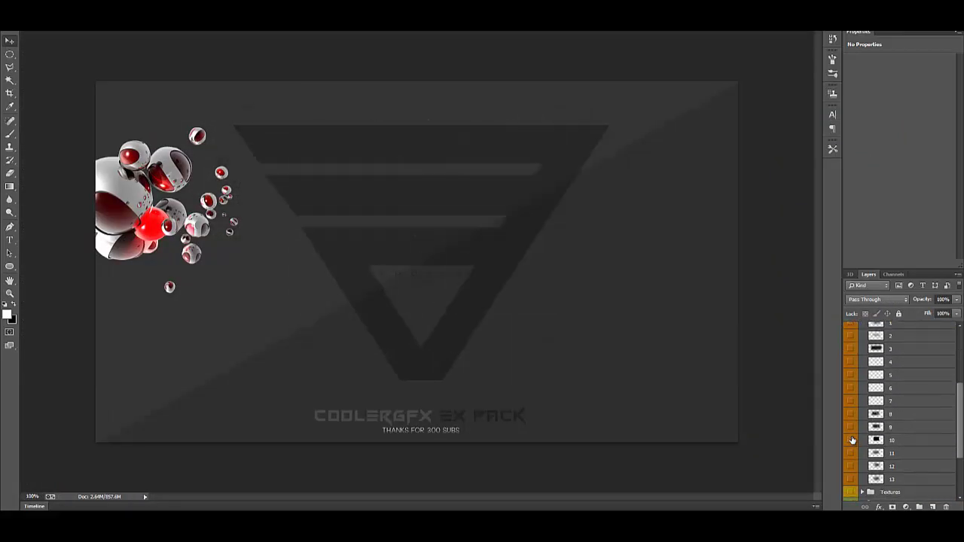
{"action": "scroll", "coordinate": [852, 440], "scroll_direction": "down", "scroll_amount": 3}
{"action": "left_click", "coordinate": [850, 444]}
{"action": "left_click_drag", "start_coordinate": [415, 258], "coordinate": [445, 261]}
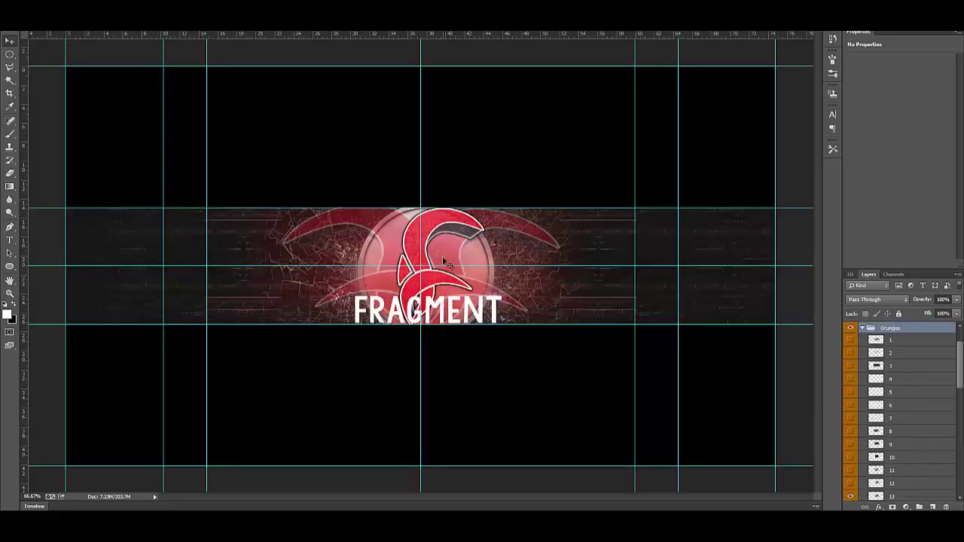
Enlarge grunge layer 13 across the middle of the banner and move the Grunges group just above Random lines copy.
{"action": "left_click", "coordinate": [475, 256]}
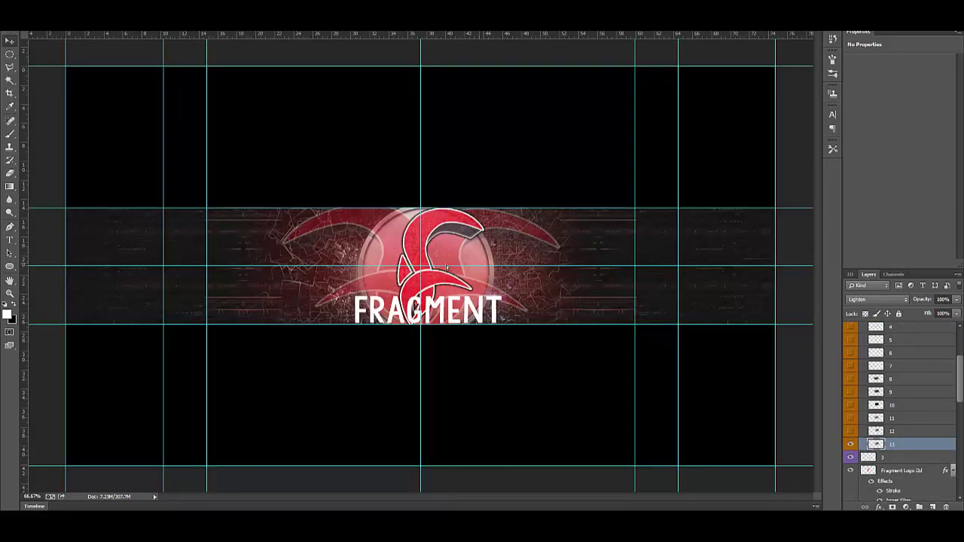
{"action": "left_click_drag", "start_coordinate": [290, 265], "coordinate": [198, 266]}
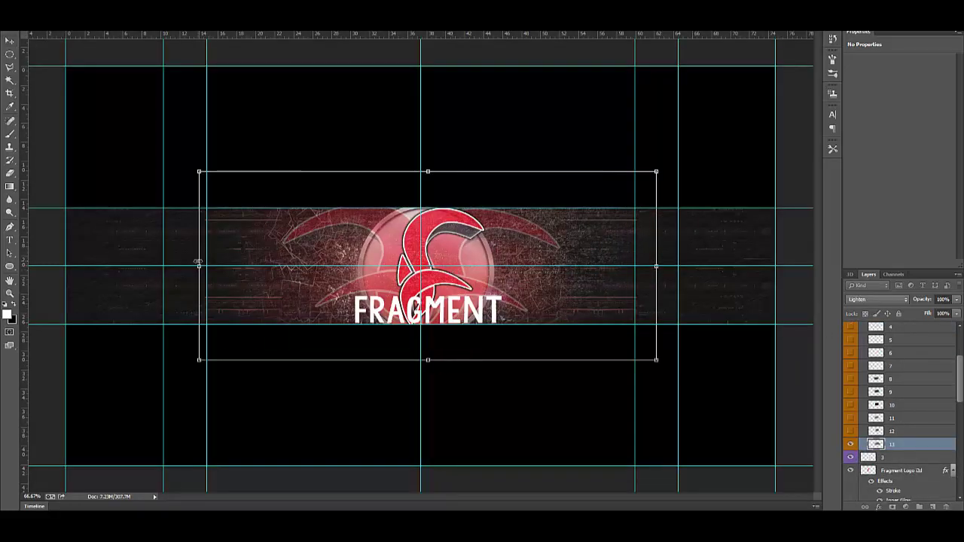
{"action": "left_click", "coordinate": [409, 179]}
{"action": "left_click_drag", "start_coordinate": [890, 341], "coordinate": [904, 416]}
Preview the EX Pack's Particles group and copy particle layer 2 into the banner, placing it over the logo.
{"action": "left_click", "coordinate": [440, 32]}
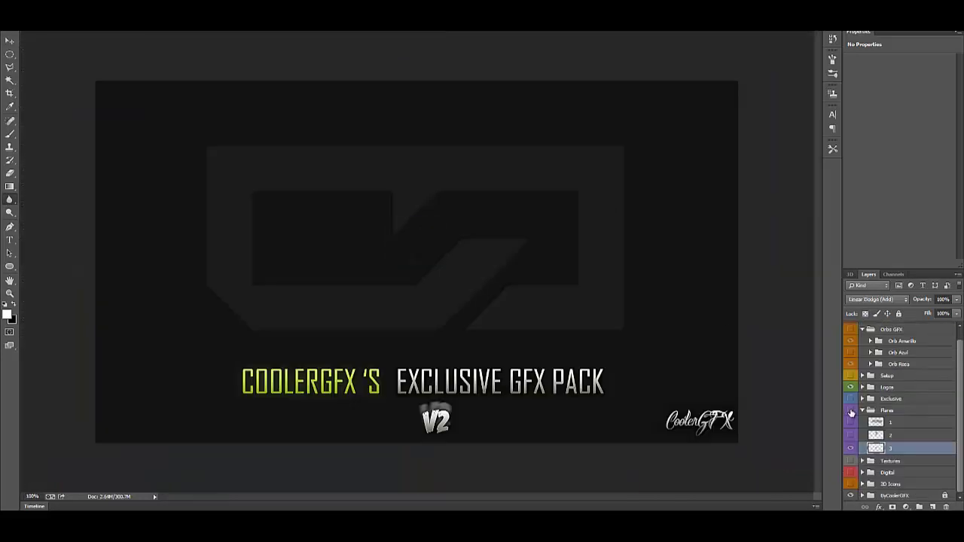
{"action": "left_click", "coordinate": [615, 35]}
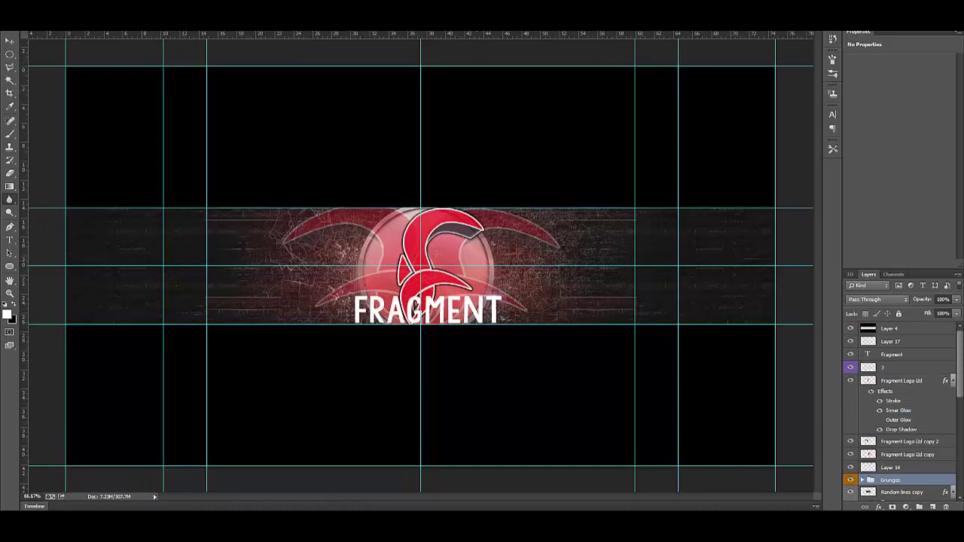
{"action": "key", "text": "ctrl+Tab"}
{"action": "key", "text": "ctrl+Tab"}
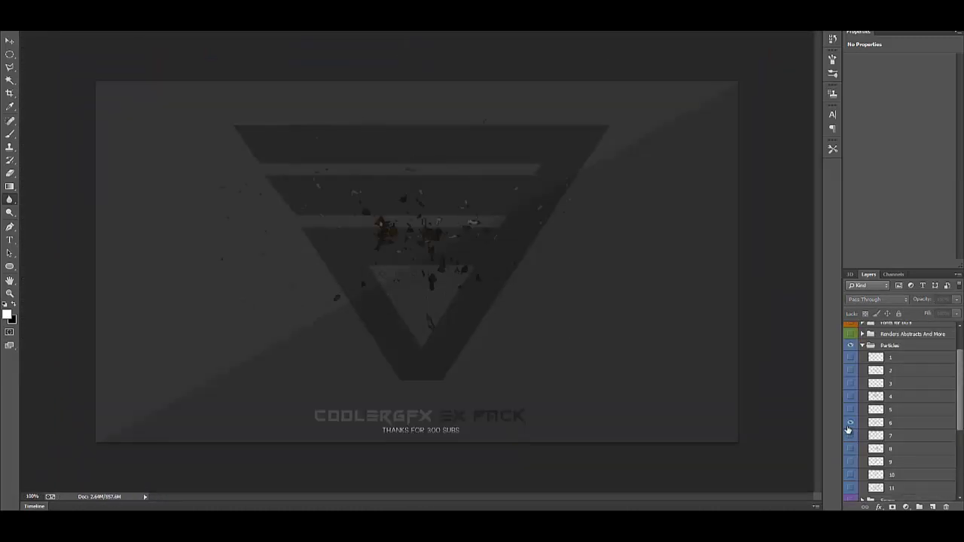
{"action": "key", "text": "ctrl+Tab"}
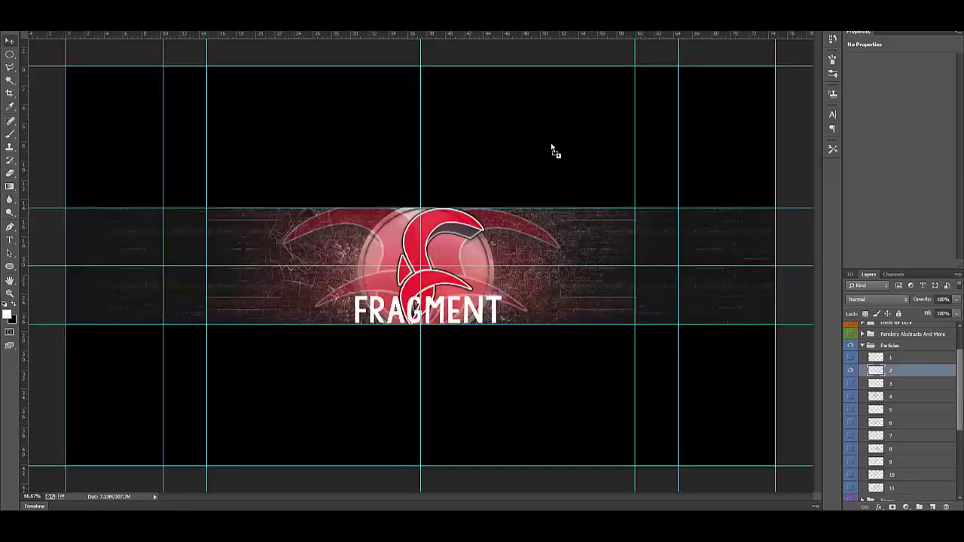
{"action": "left_click_drag", "start_coordinate": [455, 272], "coordinate": [471, 288]}
Apply a red color overlay at reduced opacity to particle layer 2 instead of a gradient overlay.
{"action": "double_click", "coordinate": [919, 440]}
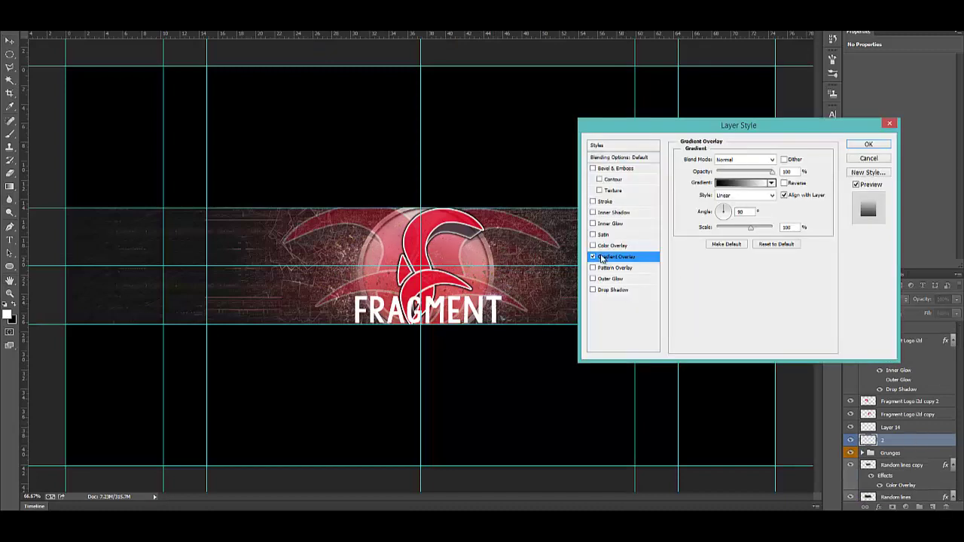
{"action": "left_click", "coordinate": [592, 257]}
{"action": "left_click", "coordinate": [611, 246]}
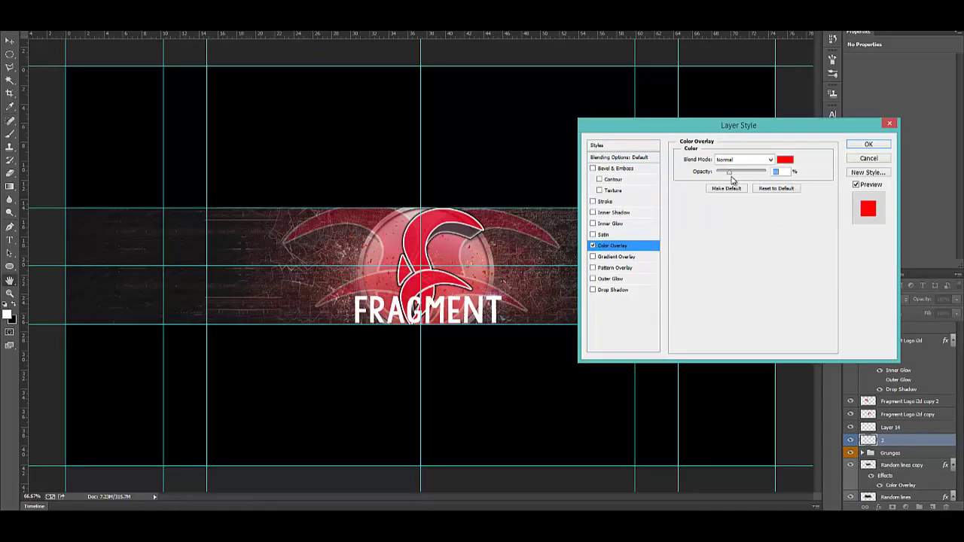
{"action": "left_click", "coordinate": [868, 146]}
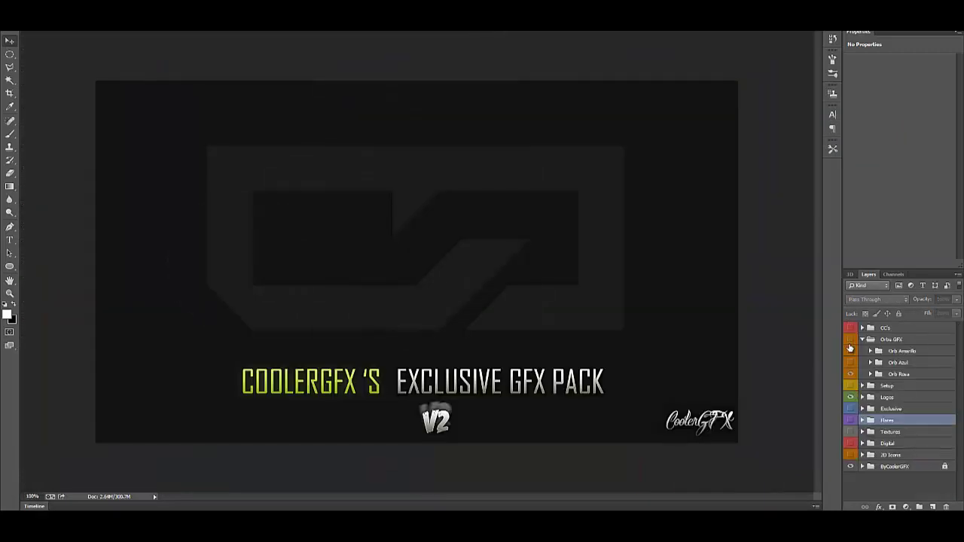
Take a layer style from the EX Pack's Layer Styles group and paste it onto the Fragment text layer.
{"action": "left_click", "coordinate": [862, 339]}
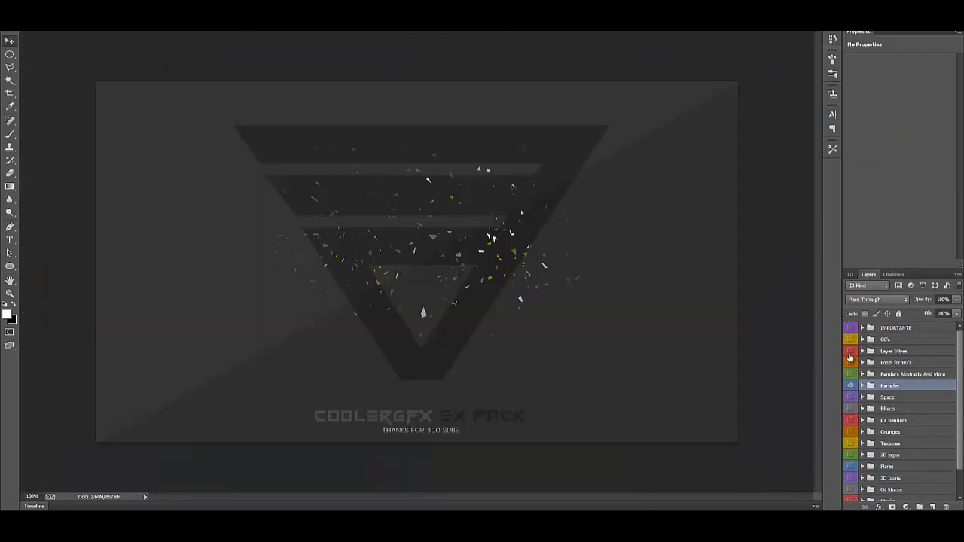
{"action": "left_click", "coordinate": [849, 358]}
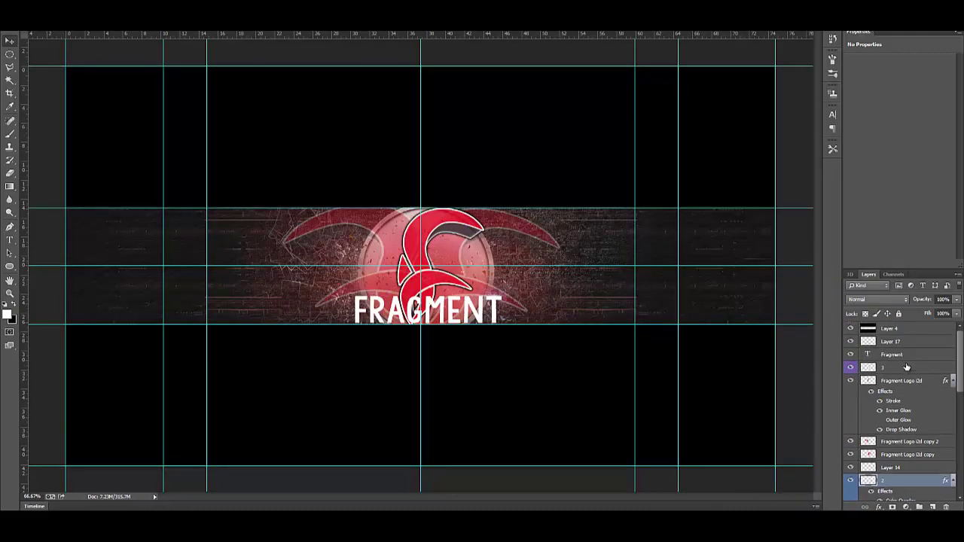
{"action": "right_click", "coordinate": [904, 355]}
{"action": "left_click", "coordinate": [835, 377]}
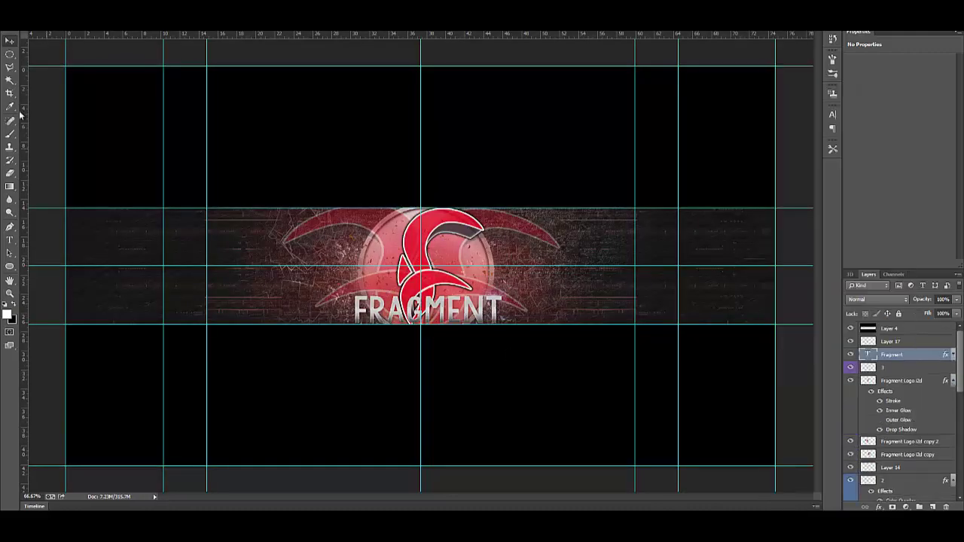
Duplicate the Fragment text layer twice to make a stack of three text layers.
{"action": "key", "text": "ctrl+j"}
{"action": "right_click", "coordinate": [908, 355]}
{"action": "left_click", "coordinate": [807, 96]}
{"action": "key", "text": "Return"}
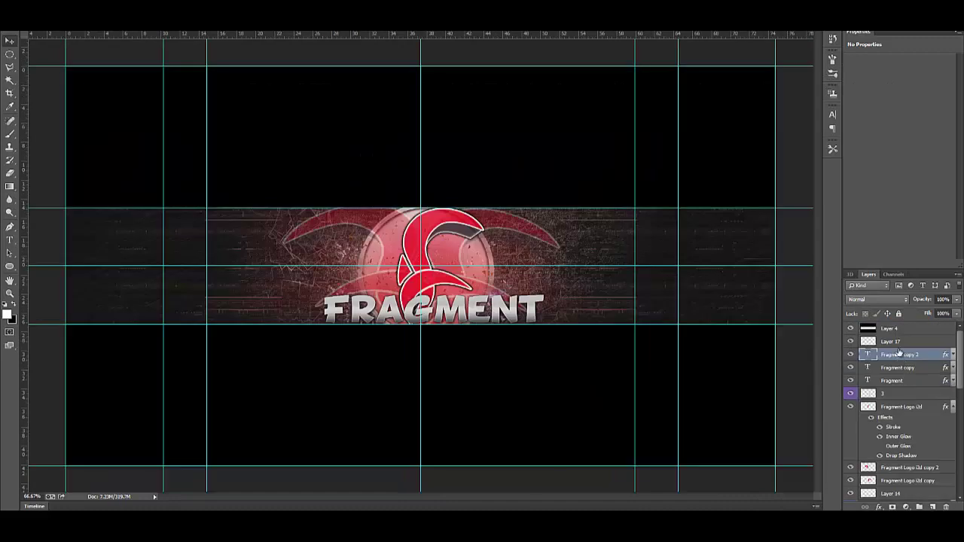
Paste layer styles onto Fragment copy 2, Fragment copy and Fragment to give the text a glossy red look with a white outline.
{"action": "right_click", "coordinate": [900, 352]}
{"action": "left_click", "coordinate": [833, 194]}
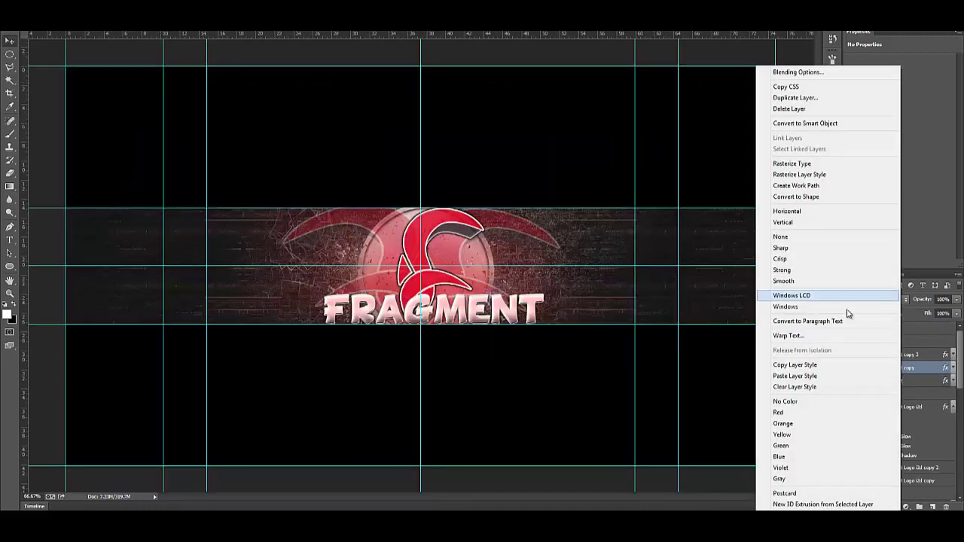
{"action": "left_click", "coordinate": [846, 311]}
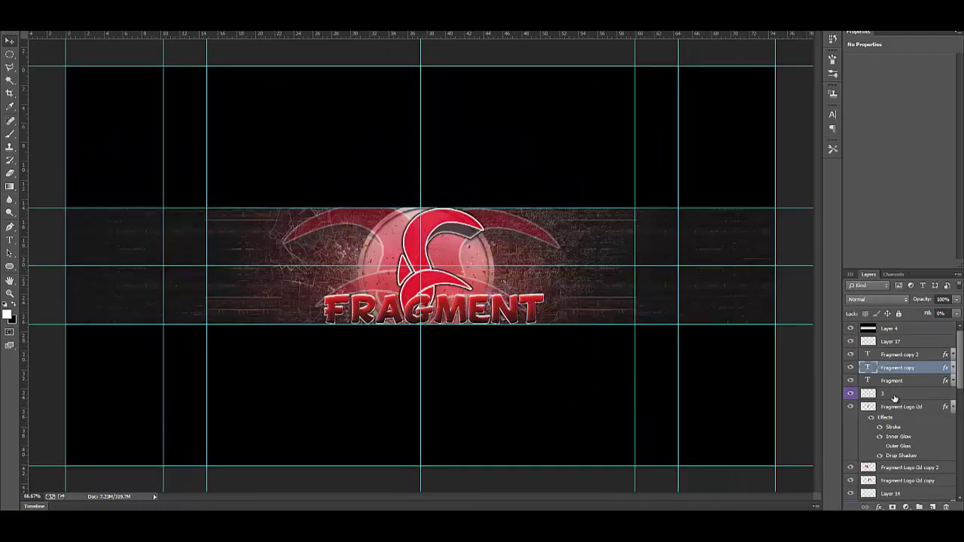
{"action": "right_click", "coordinate": [892, 381]}
{"action": "left_click", "coordinate": [803, 383]}
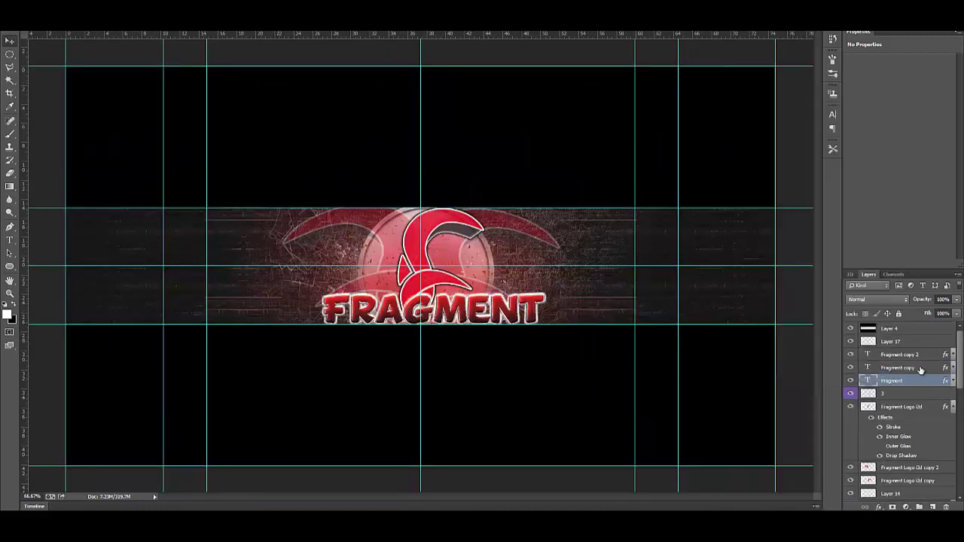
Change the upper two Fragment text layers to FRAGMENT in an angular techno font and move them up over the logo.
{"action": "left_click", "coordinate": [899, 354]}
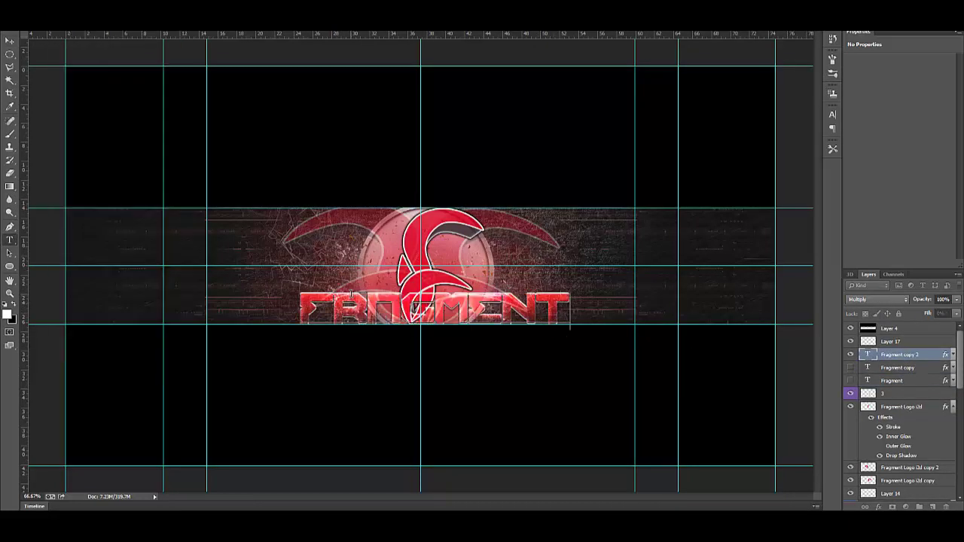
{"action": "left_click_drag", "start_coordinate": [562, 277], "coordinate": [563, 281]}
{"action": "left_click", "coordinate": [851, 368]}
{"action": "left_click", "coordinate": [897, 367]}
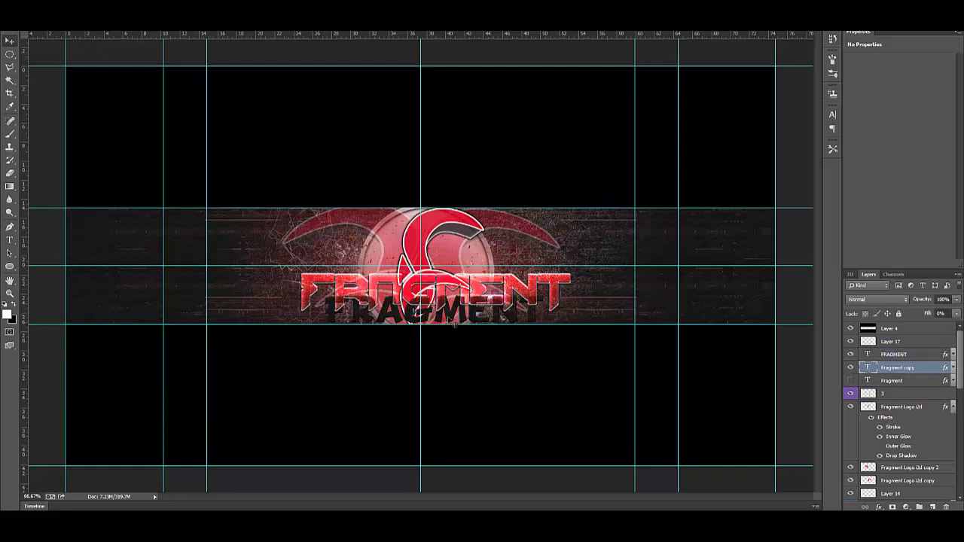
{"action": "left_click", "coordinate": [851, 354]}
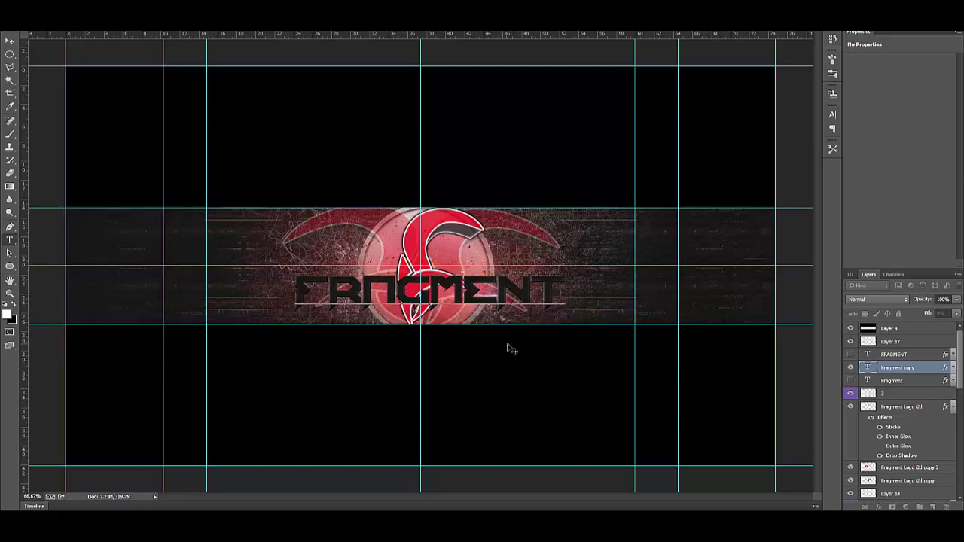
Change the lowest Fragment text layer to FRAGMENT in the same angular font as the layers above it.
{"action": "key", "text": "alt+bracketleft"}
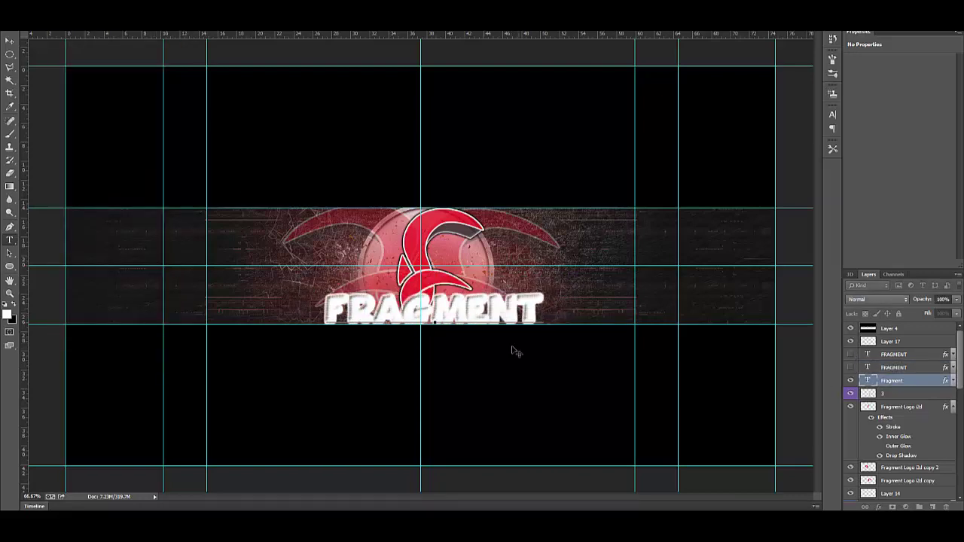
{"action": "key", "text": "Down"}
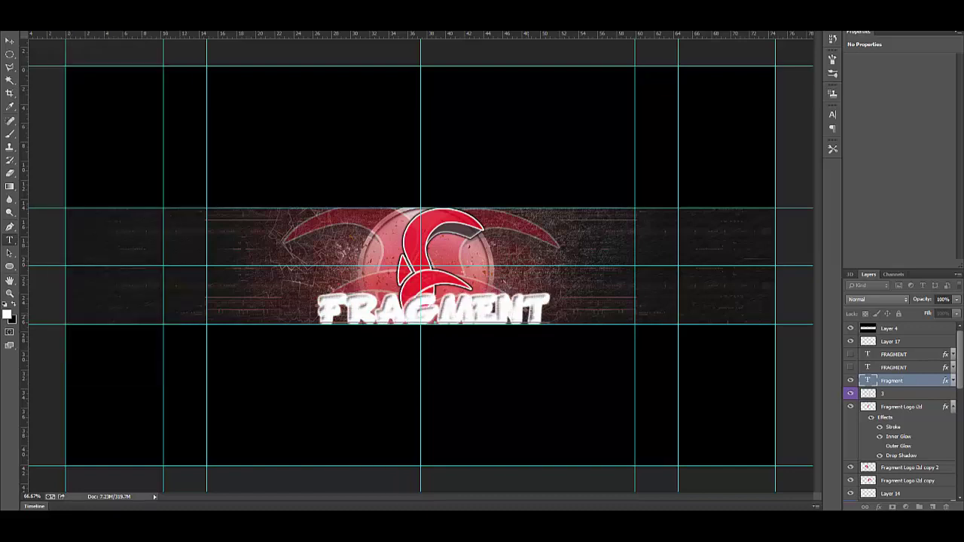
{"action": "key", "text": "Down"}
{"action": "key", "text": "Down"}
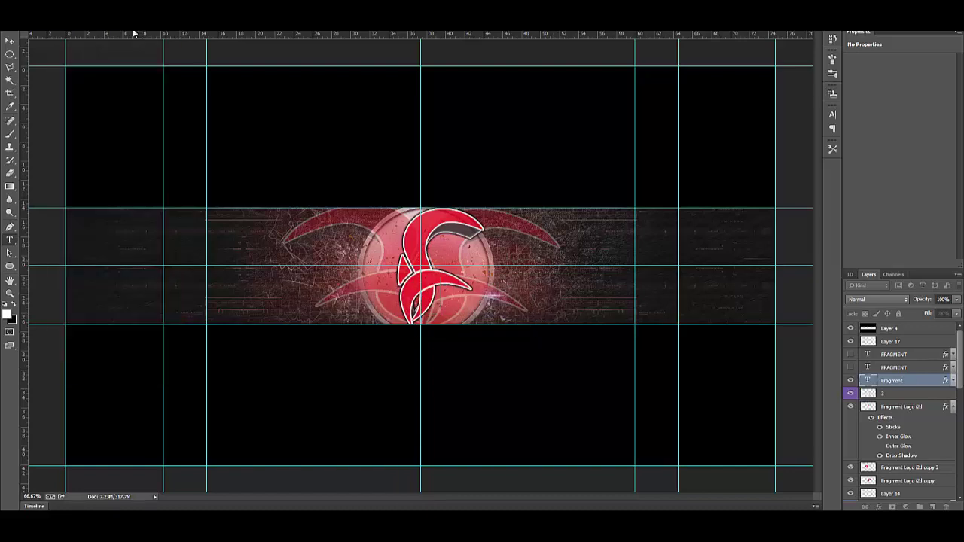
{"action": "key", "text": "Down"}
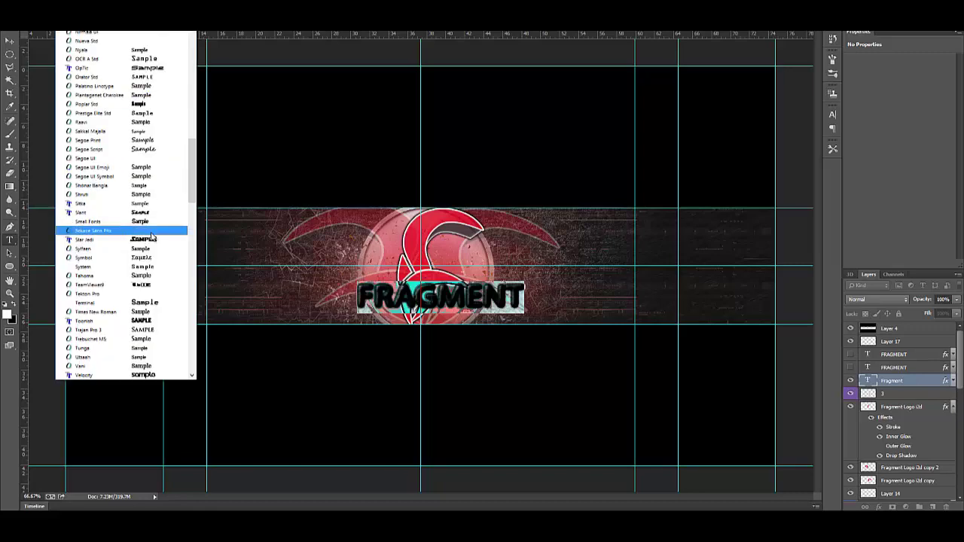
{"action": "key", "text": "super+c"}
Show all three FRAGMENT text layers and align them into one stacked title over the logo's lower half.
{"action": "left_click_drag", "start_coordinate": [850, 354], "coordinate": [851, 367]}
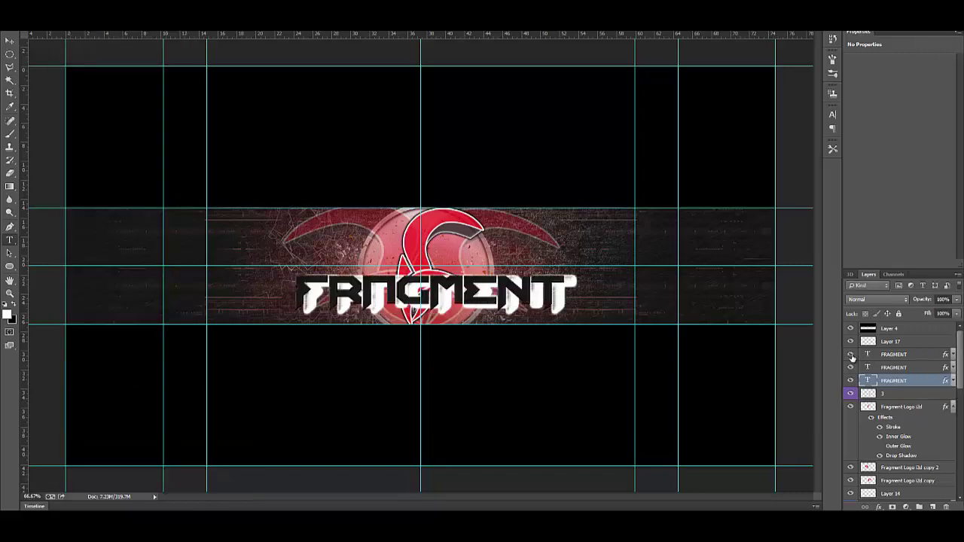
{"action": "left_click", "coordinate": [893, 366]}
{"action": "left_click_drag", "start_coordinate": [616, 293], "coordinate": [621, 301]}
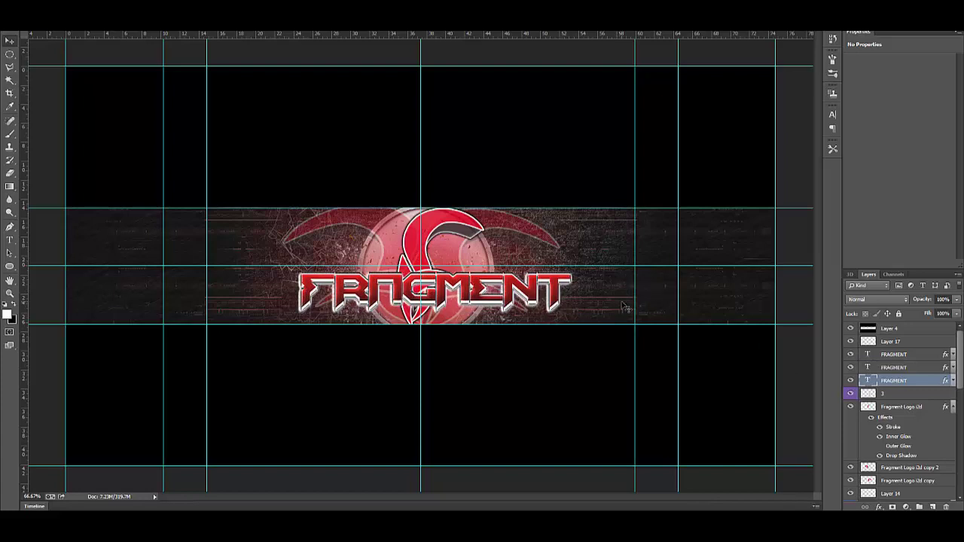
{"action": "left_click", "coordinate": [913, 372]}
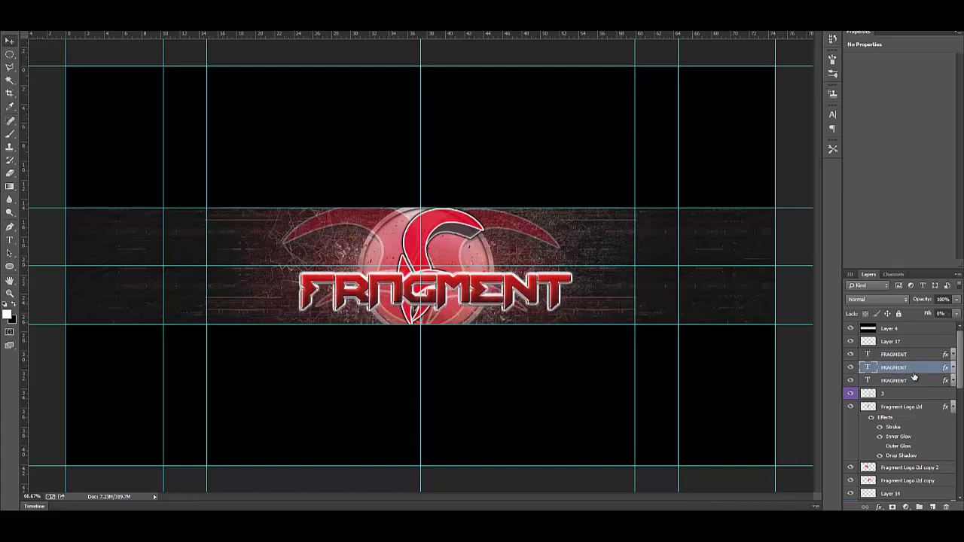
Add a text layer above the top FRAGMENT layer reading "Fragment Arts" on the dark area left of the logo.
{"action": "left_click", "coordinate": [893, 381]}
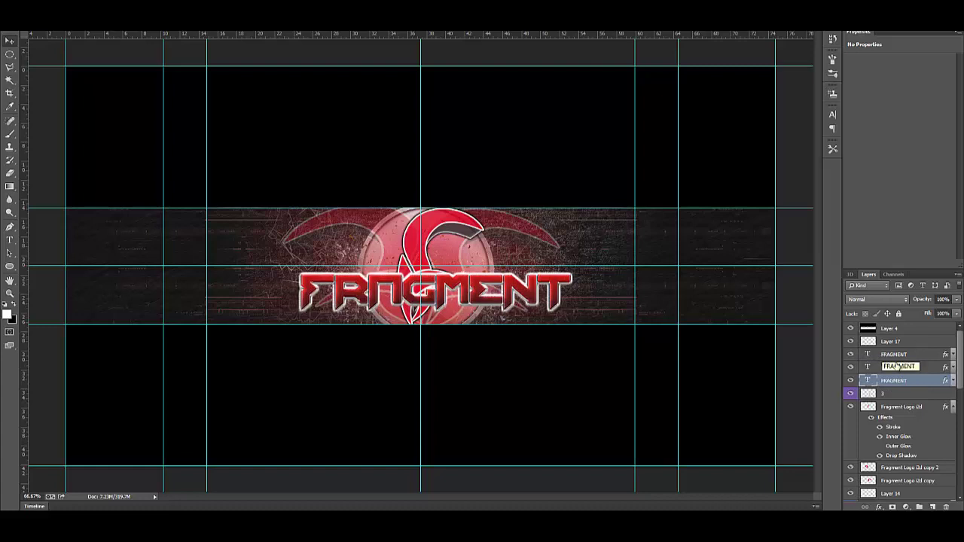
{"action": "left_click", "coordinate": [894, 354]}
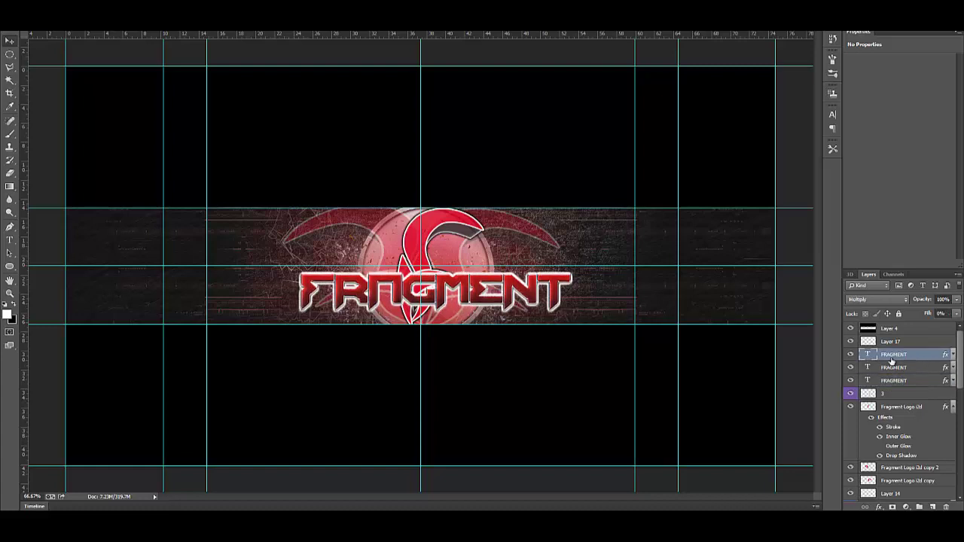
{"action": "left_click", "coordinate": [932, 507]}
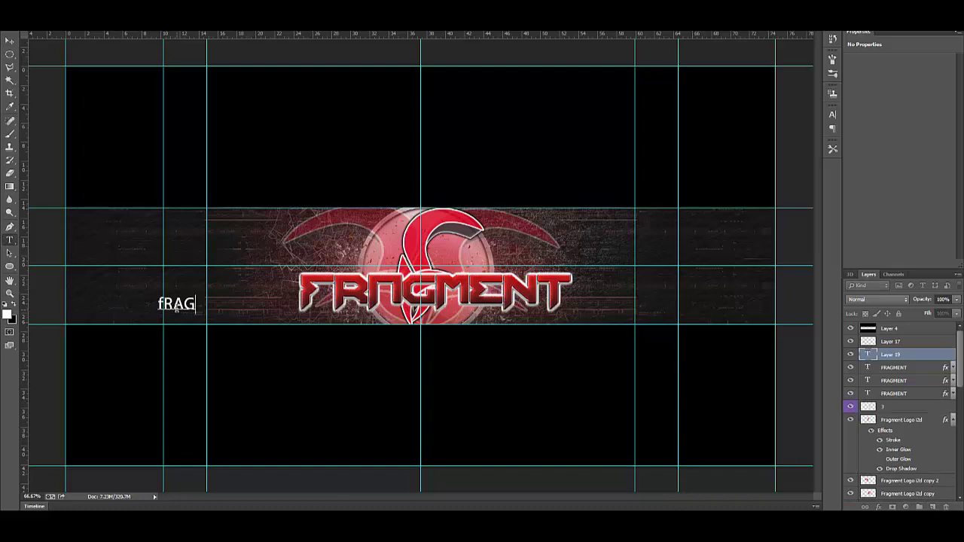
{"action": "type", "text": "MENT aRTS"}
{"action": "key", "text": "ctrl+a"}
{"action": "type", "text": "E"}
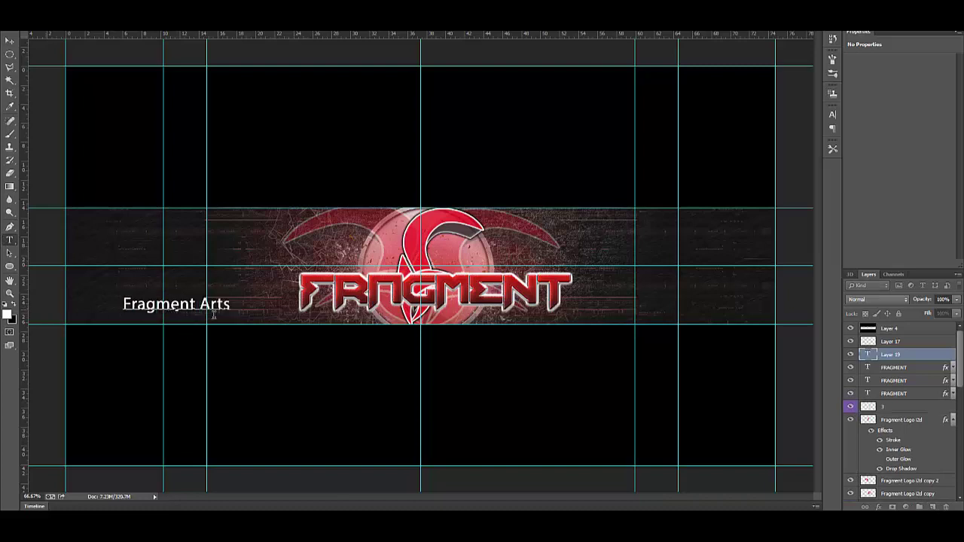
Set the whole Fragment Arts text in a narrow, hand-lettered font.
{"action": "key", "text": "ctrl+a"}
{"action": "left_click", "coordinate": [113, 30]}
{"action": "key", "text": "Down"}
{"action": "key", "text": "Down"}
{"action": "key", "text": "Down"}
{"action": "key", "text": "Down"}
{"action": "key", "text": "Down"}
{"action": "key", "text": "Down"}
{"action": "key", "text": "Down"}
{"action": "key", "text": "Down"}
{"action": "key", "text": "Down"}
{"action": "key", "text": "Down"}
{"action": "key", "text": "Down"}
{"action": "key", "text": "Down"}
{"action": "key", "text": "Down"}
{"action": "key", "text": "Down"}
{"action": "key", "text": "Down"}
{"action": "key", "text": "Down"}
{"action": "key", "text": "Down"}
{"action": "key", "text": "Down"}
{"action": "key", "text": "Down"}
{"action": "key", "text": "Down"}
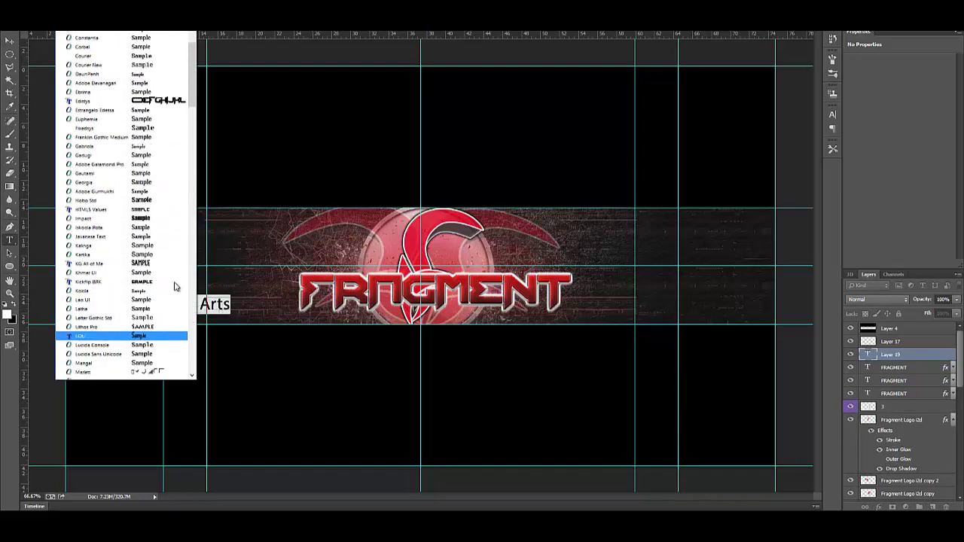
{"action": "scroll", "coordinate": [174, 287], "scroll_direction": "down", "scroll_amount": 3}
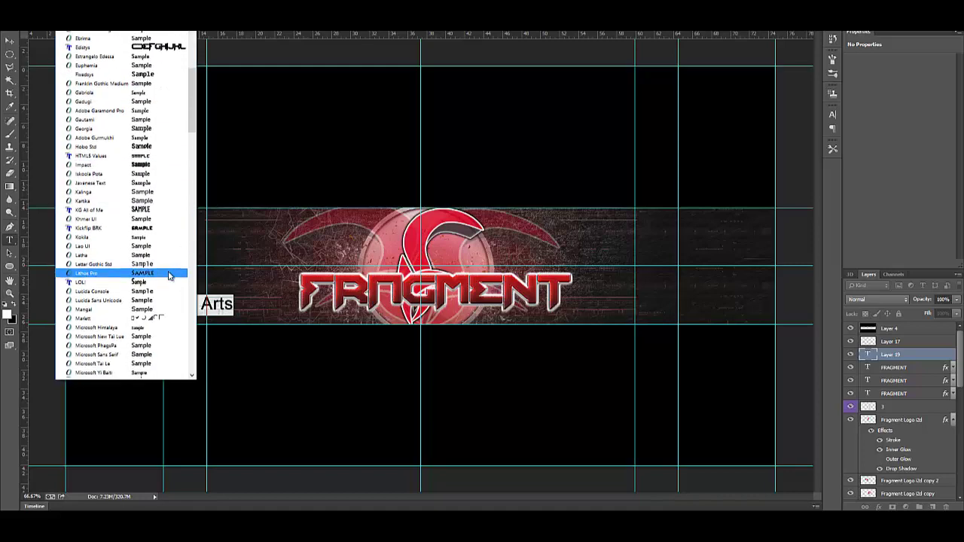
{"action": "scroll", "coordinate": [170, 277], "scroll_direction": "down", "scroll_amount": 5}
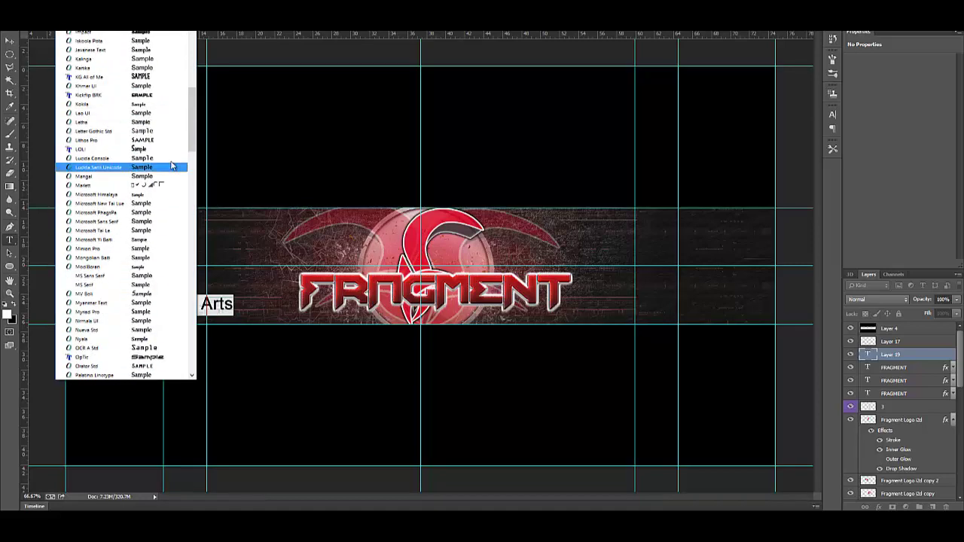
{"action": "left_click", "coordinate": [172, 165]}
{"action": "left_click", "coordinate": [199, 305]}
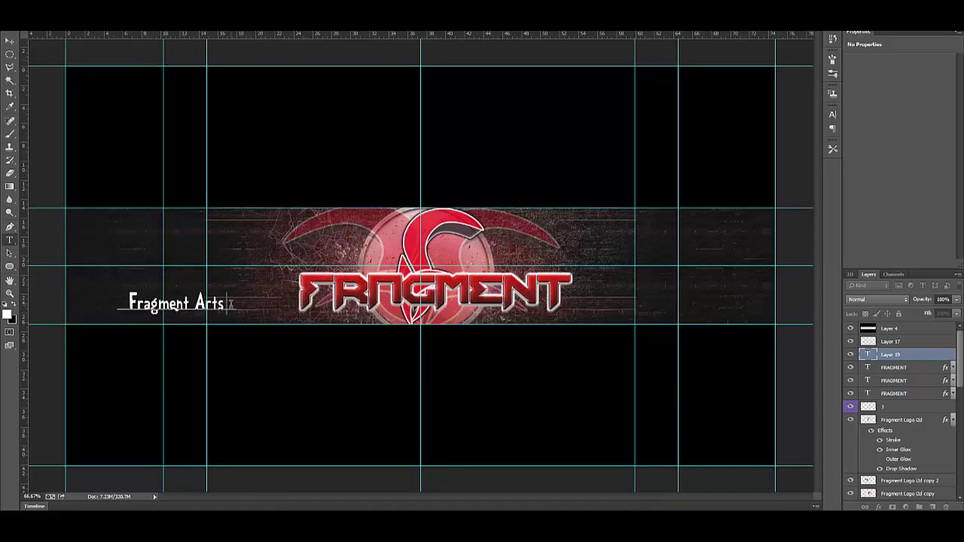
Rewrite the text in capitals as FRAGMENT ARTS and move it up beside the logo, just inside the vertical guide.
{"action": "left_click_drag", "start_coordinate": [231, 302], "coordinate": [136, 303]}
{"action": "type", "text": "FRAGMENT"}
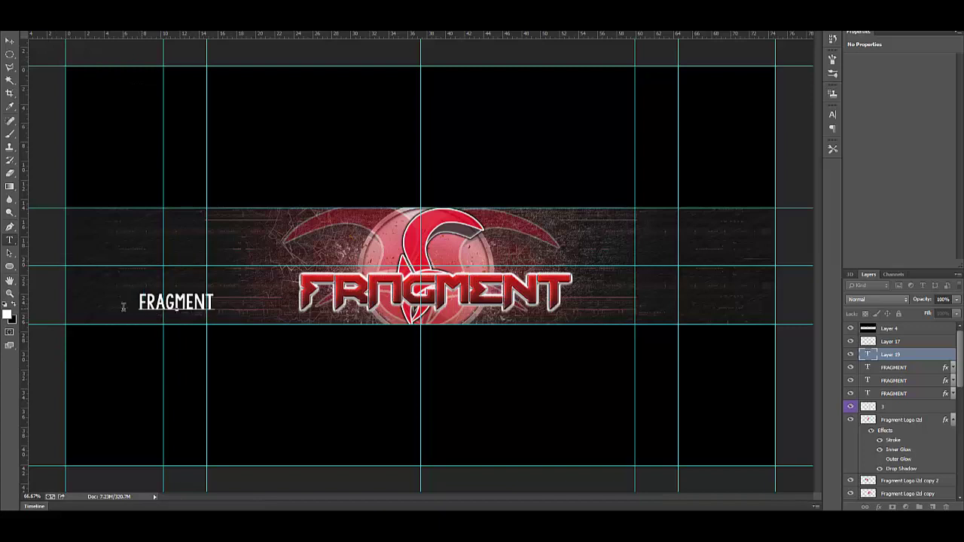
{"action": "type", "text": " ARTS"}
{"action": "left_click_drag", "start_coordinate": [219, 302], "coordinate": [251, 258]}
{"action": "left_click", "coordinate": [10, 40]}
Add a second text layer reading CYNOARTS in the same font and place it at the banner's lower right, beyond the FRAGMENT title.
{"action": "left_click", "coordinate": [10, 239]}
{"action": "left_click", "coordinate": [252, 305]}
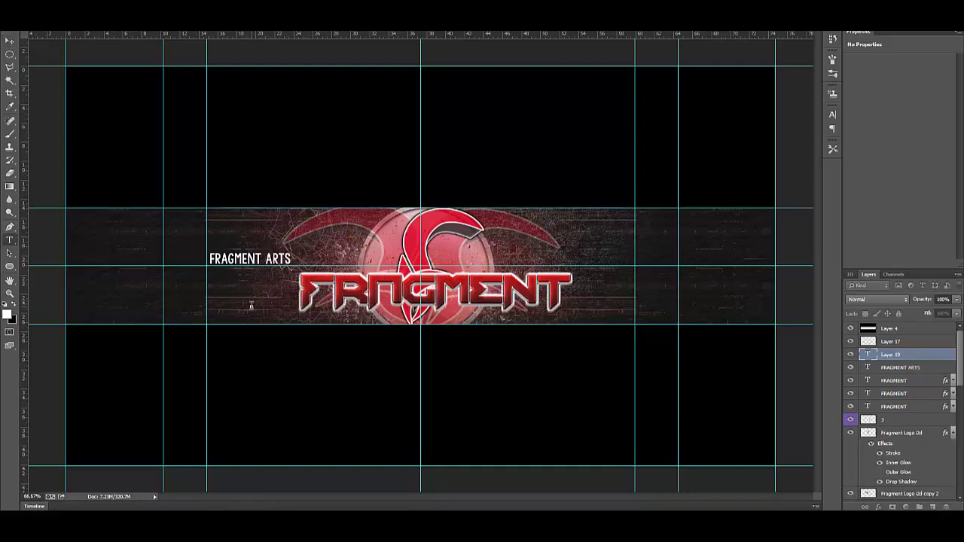
{"action": "left_click_drag", "start_coordinate": [287, 315], "coordinate": [629, 329]}
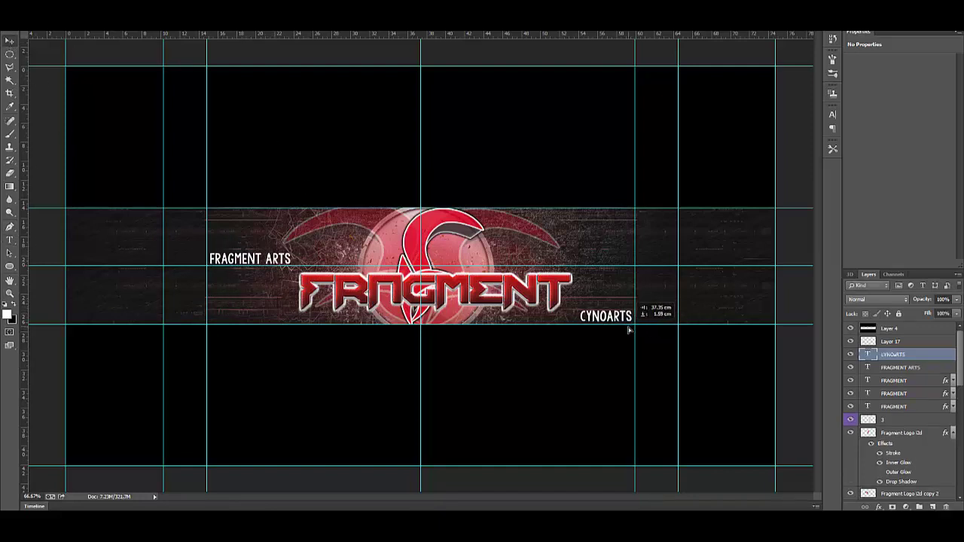
Preview the banner in the browser through Save for Web as PNG-24 and examine it across its width.
{"action": "left_click", "coordinate": [26, 24]}
{"action": "left_click", "coordinate": [68, 131]}
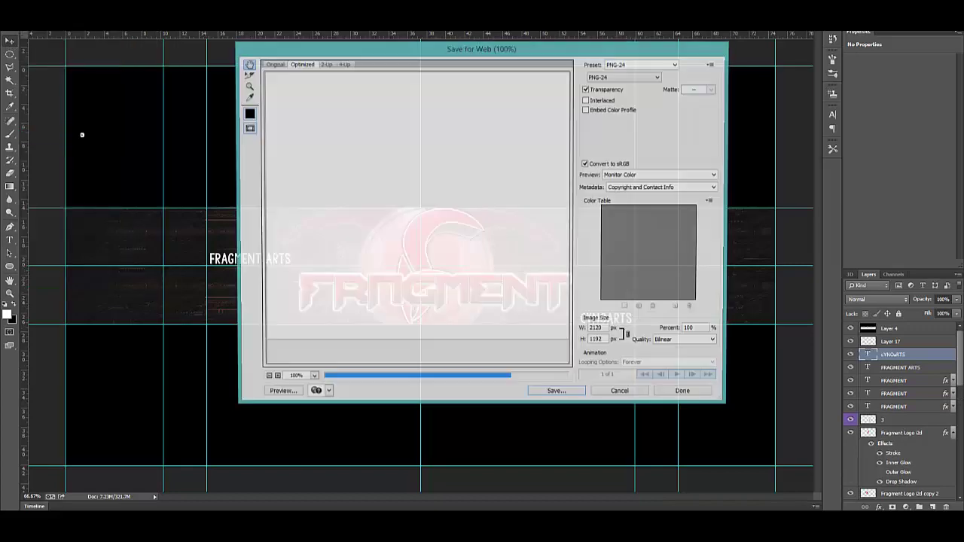
{"action": "left_click", "coordinate": [279, 394]}
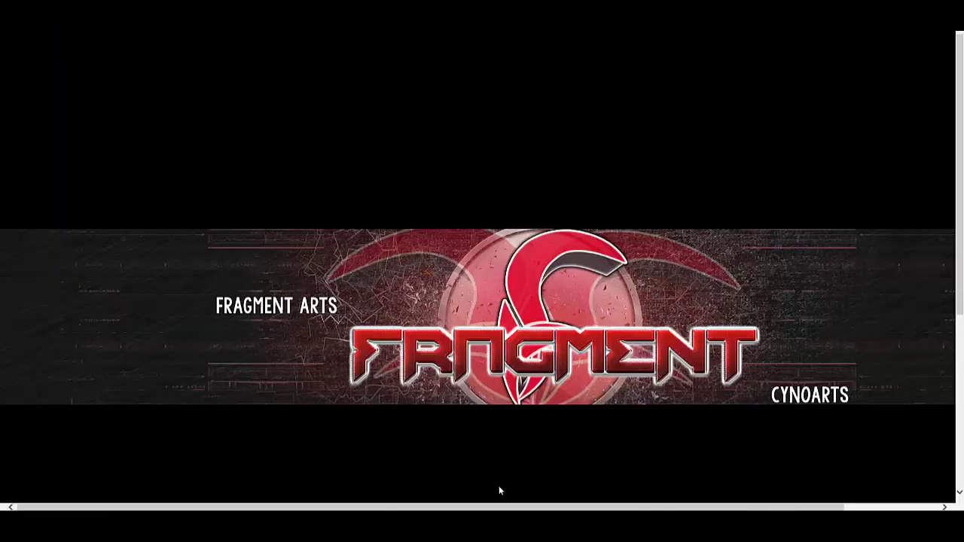
{"action": "scroll", "coordinate": [499, 490], "scroll_direction": "right", "scroll_amount": 3}
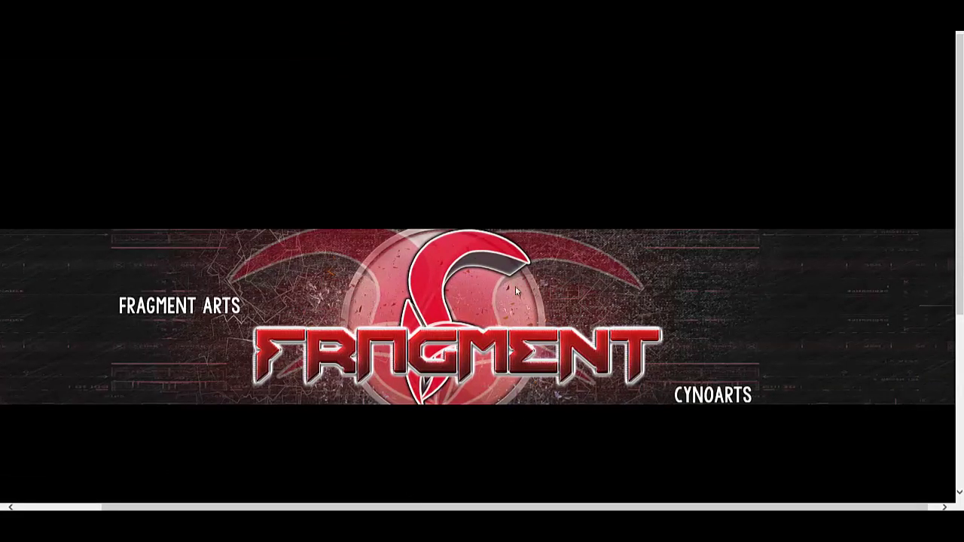